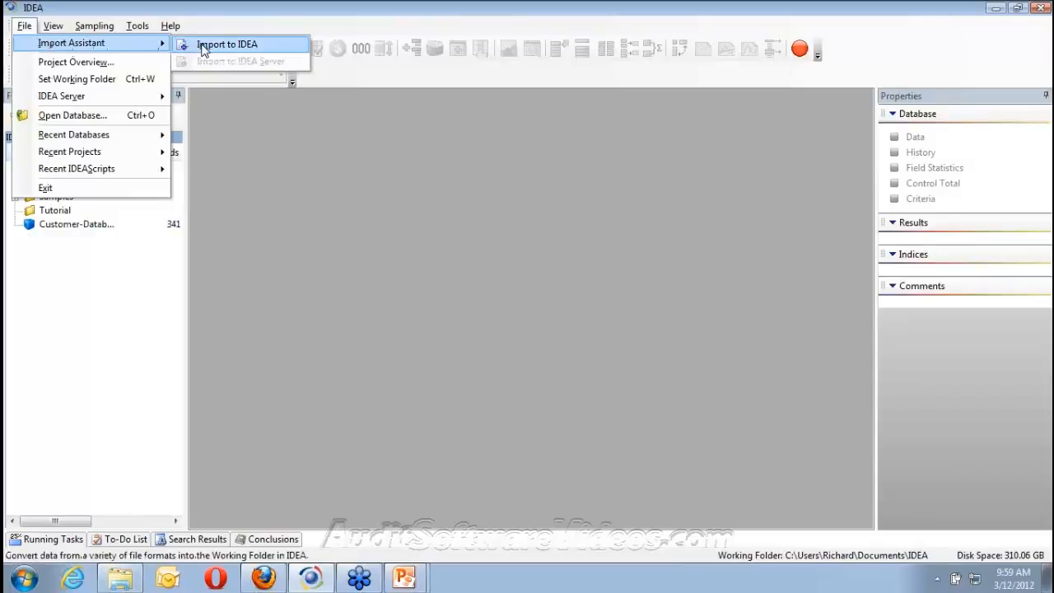
# Start a text-format import of sales.txt from the Tutorial folder and accept it as a fixed-length file.
pyautogui.click(222, 45)
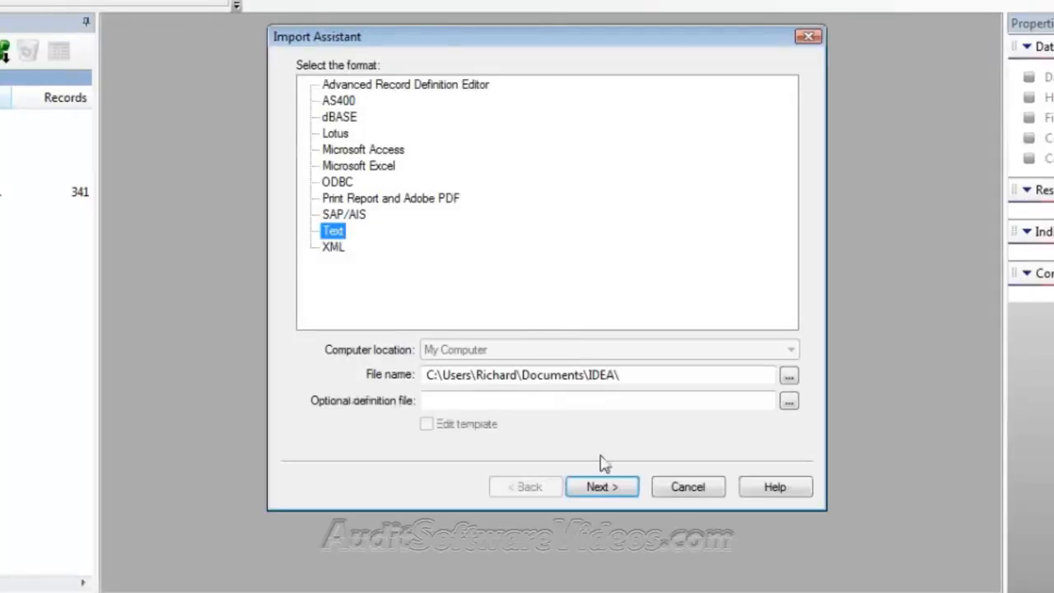
pyautogui.click(610, 492)
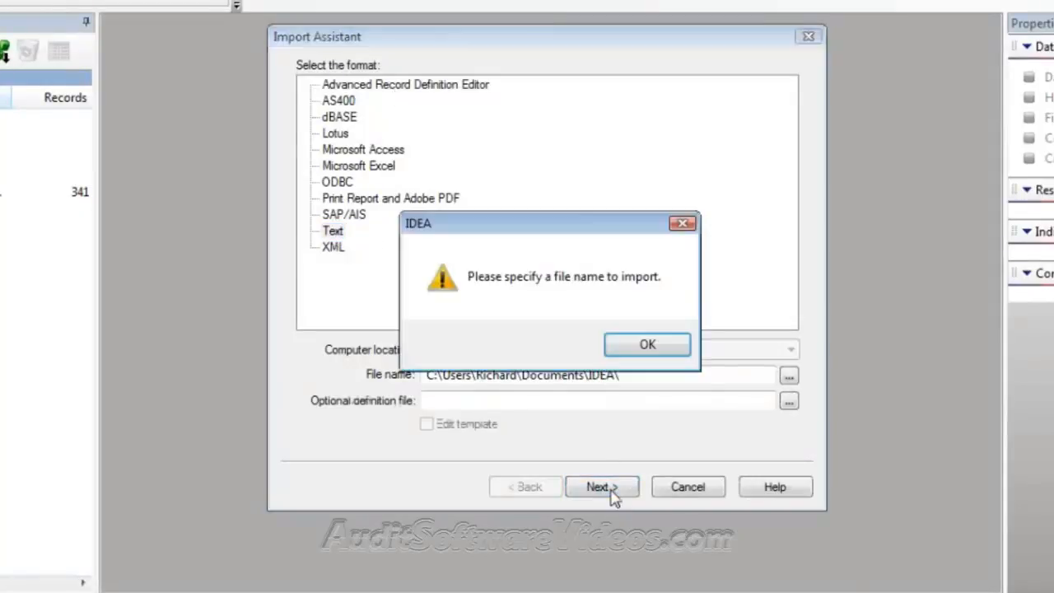
pyautogui.click(648, 346)
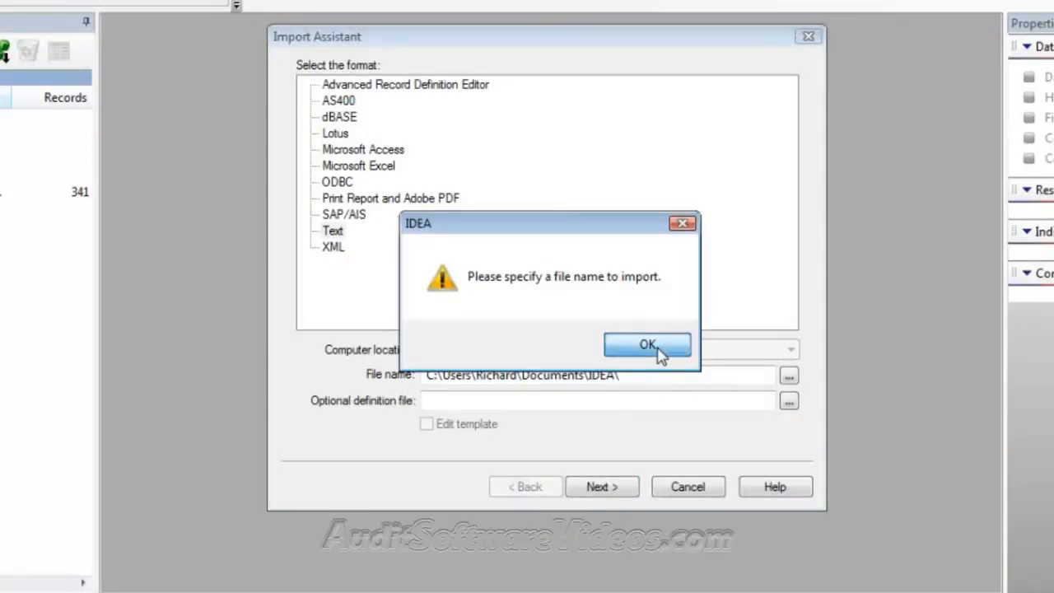
pyautogui.click(788, 377)
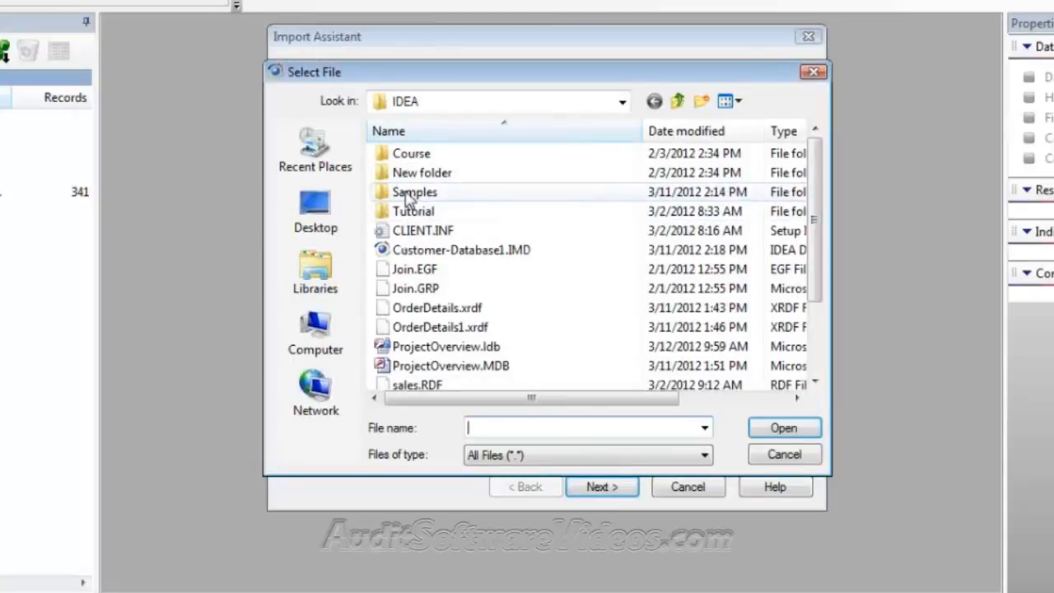
pyautogui.click(404, 195)
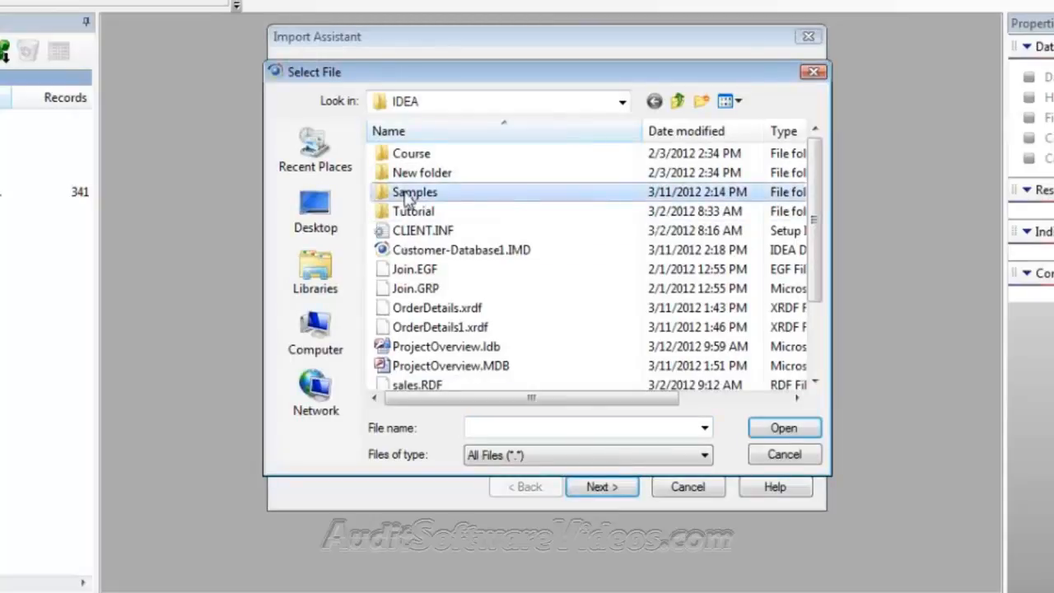
pyautogui.doubleClick(407, 212)
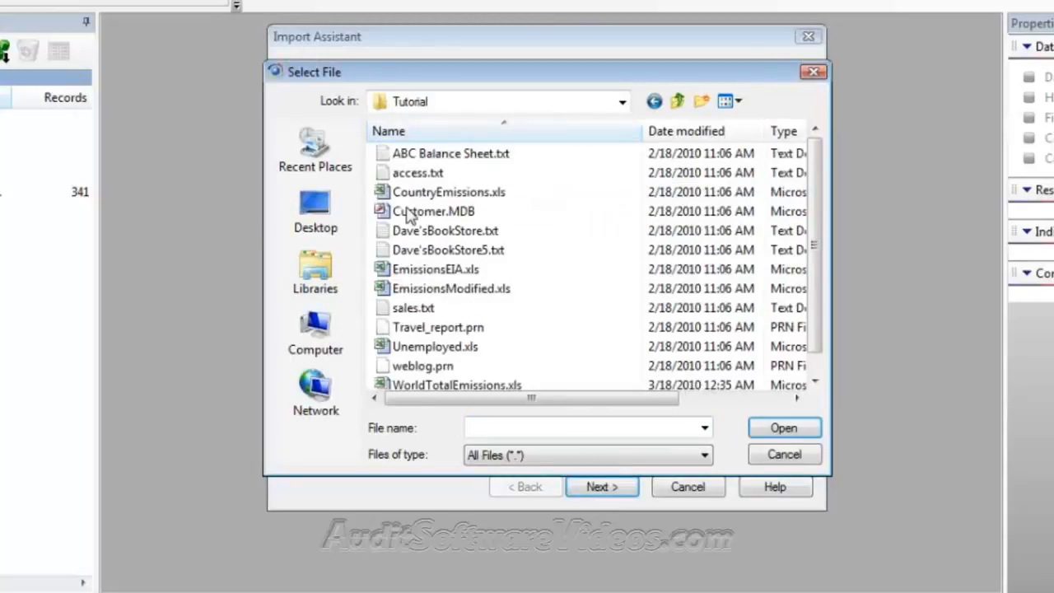
pyautogui.doubleClick(422, 314)
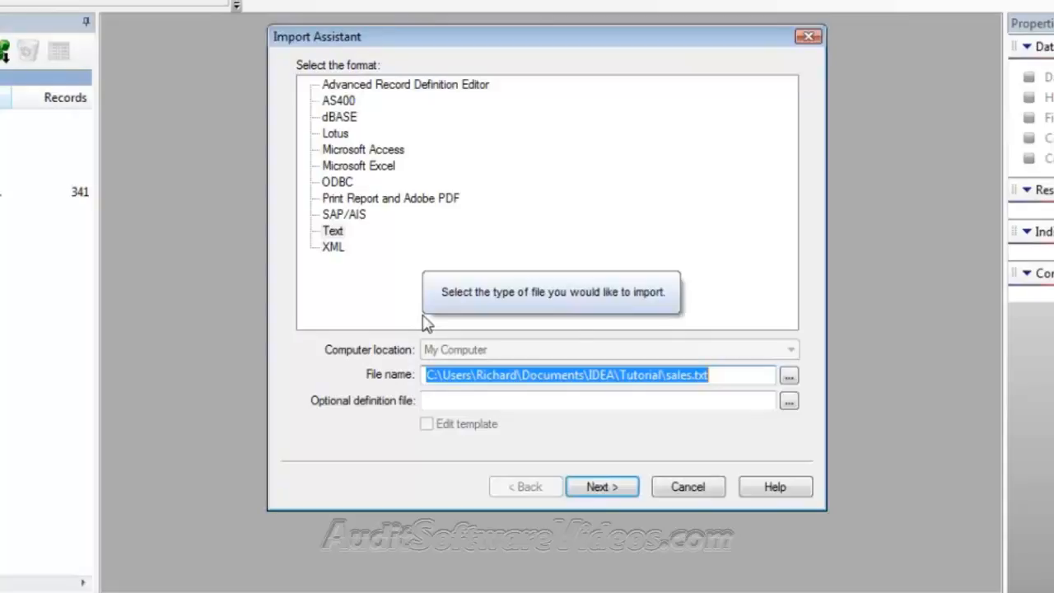
pyautogui.click(602, 487)
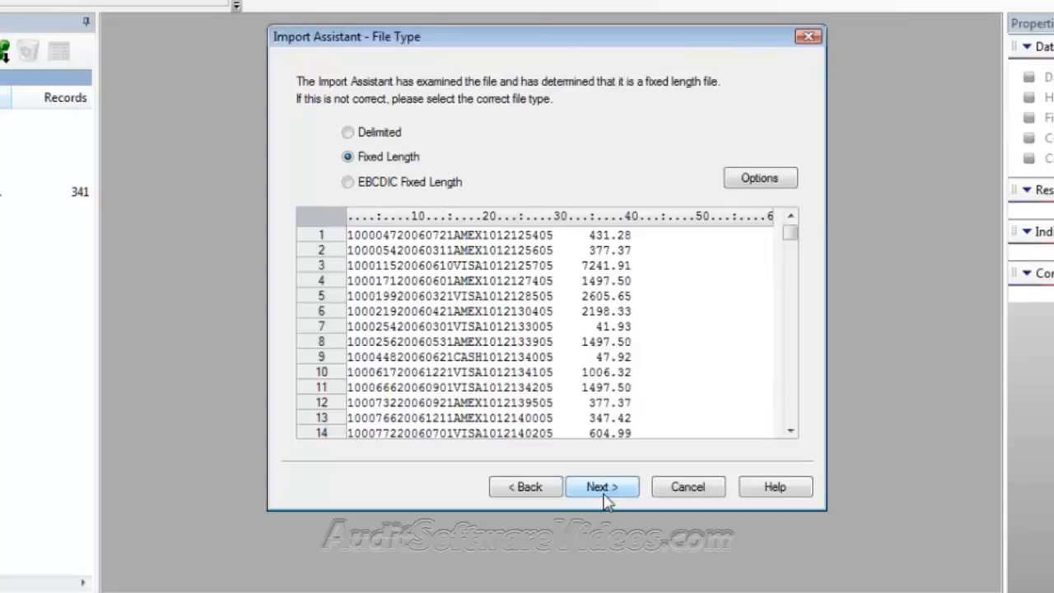
pyautogui.click(603, 492)
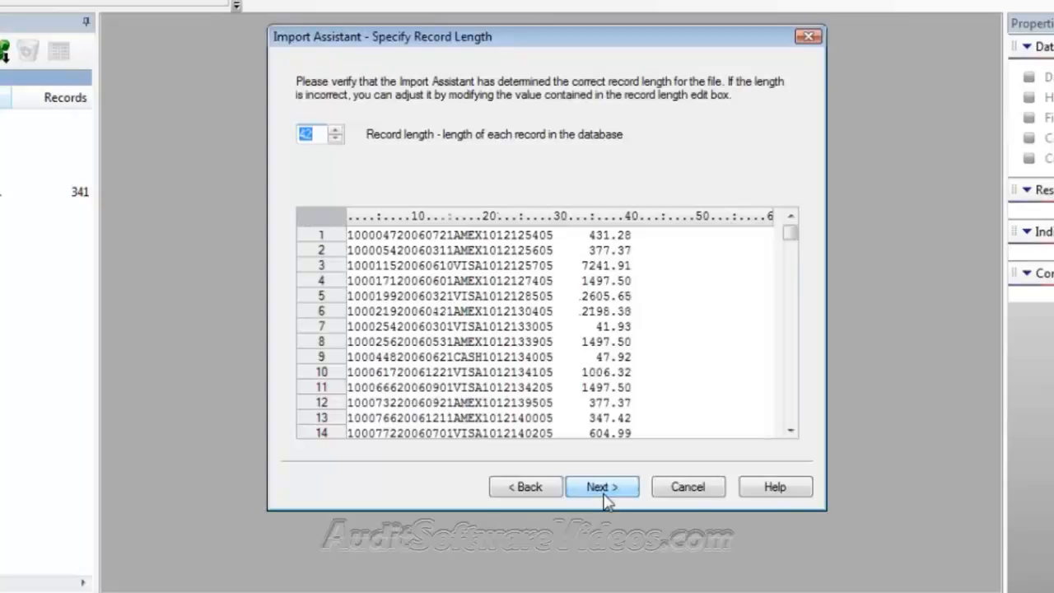
# Try record lengths of 43 and 41 for the file, and set the length back to 42.
pyautogui.click(336, 131)
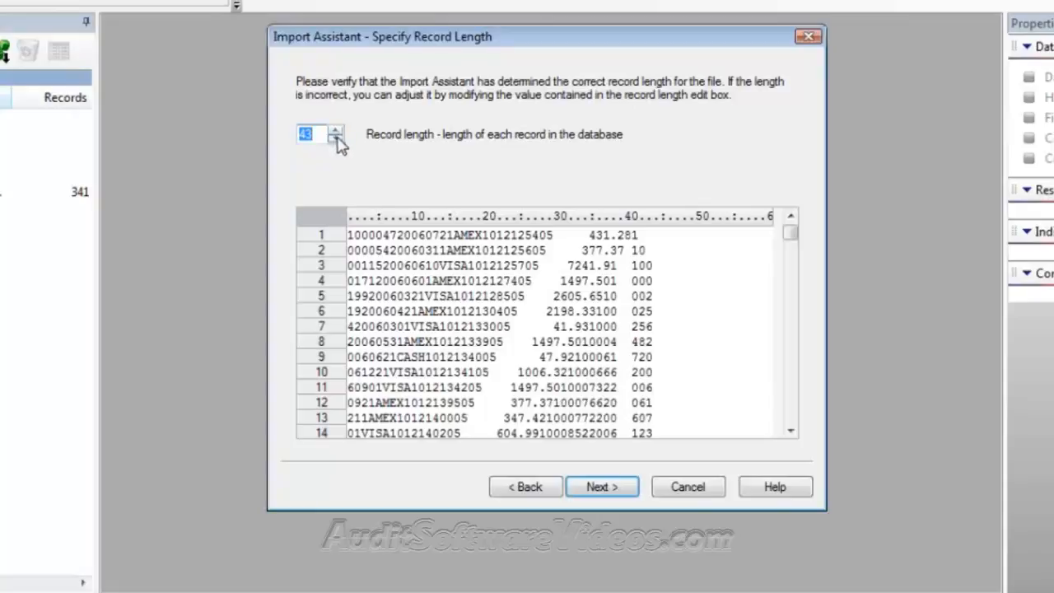
pyautogui.click(336, 140)
pyautogui.click(337, 140)
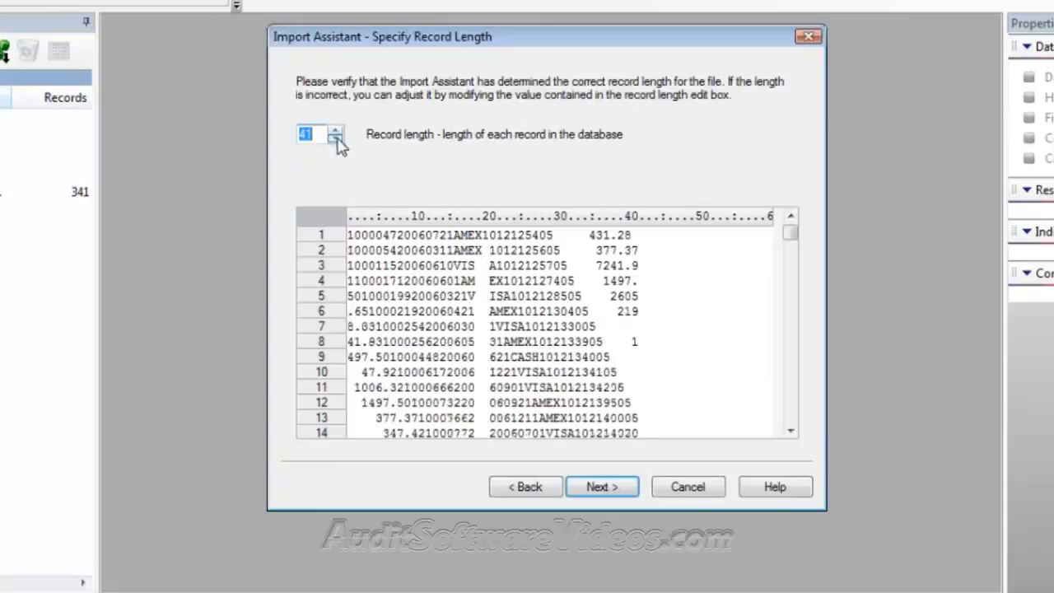
pyautogui.click(335, 129)
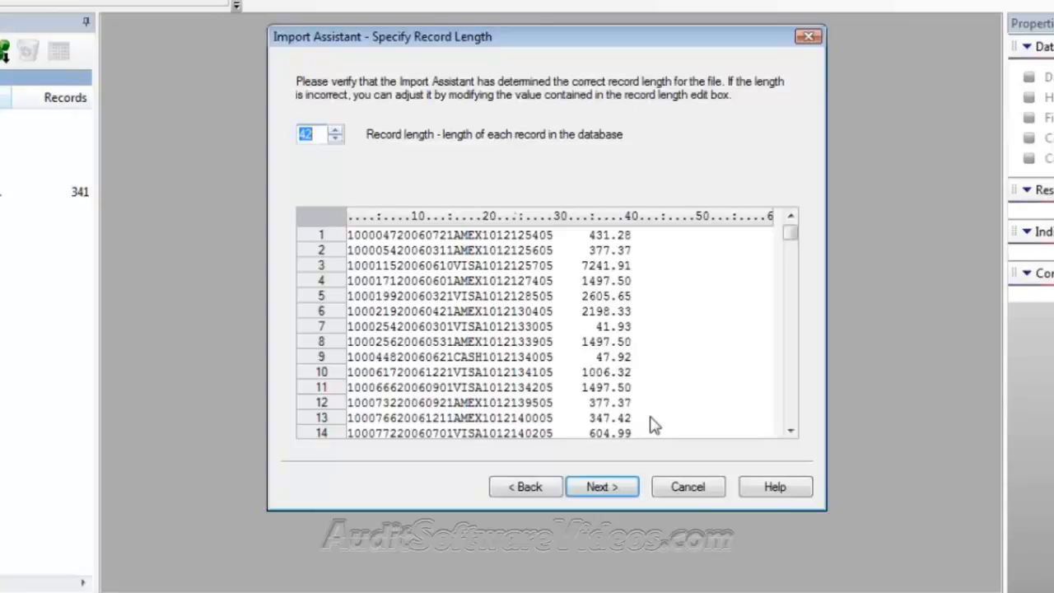
# Accept the record length and remove the surplus field lines after columns 1 and 8.
pyautogui.click(601, 494)
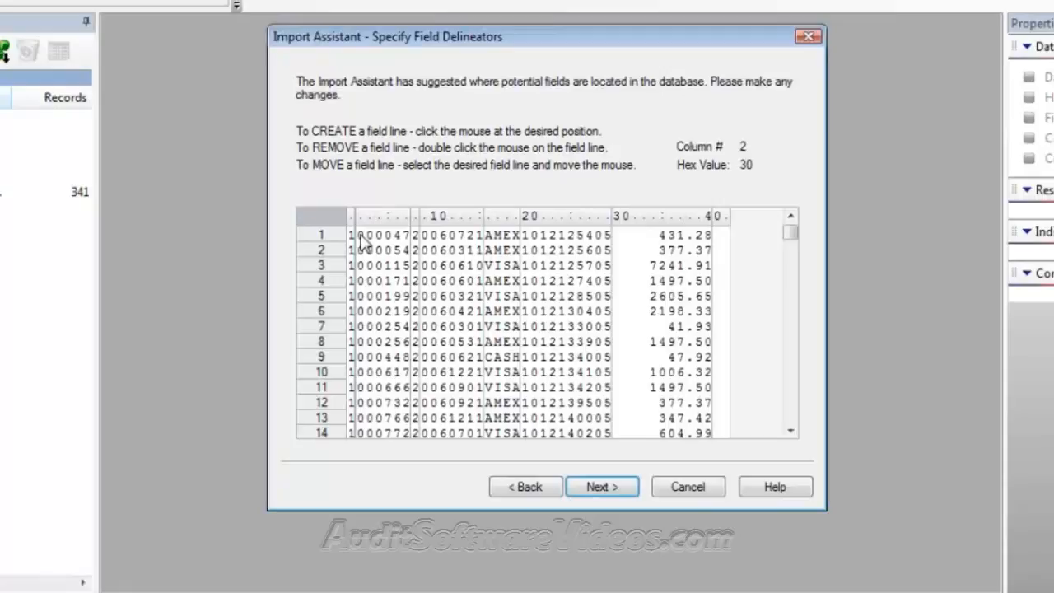
pyautogui.doubleClick(359, 237)
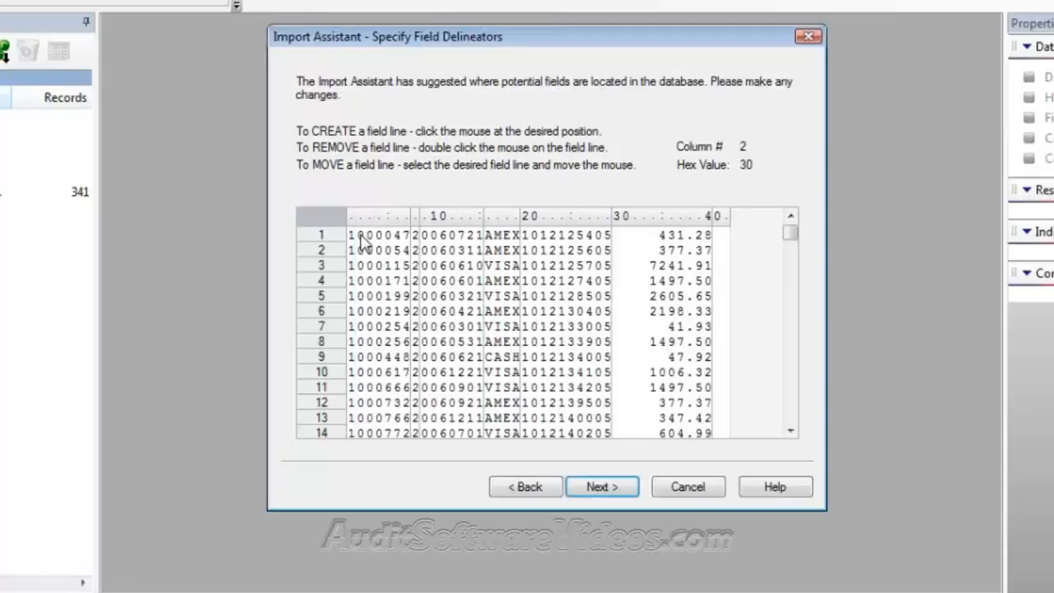
pyautogui.click(359, 237)
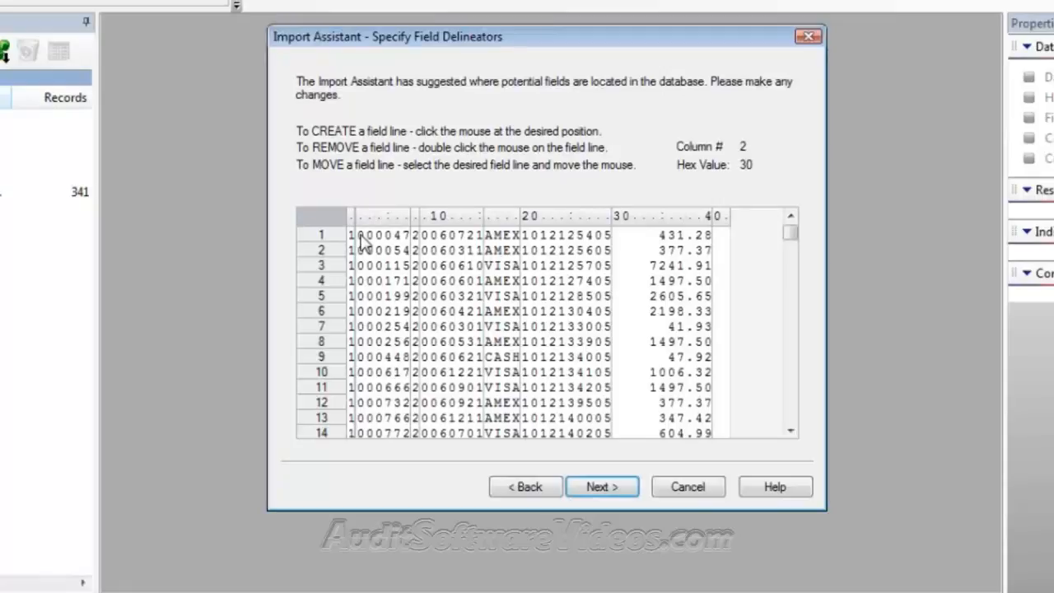
pyautogui.doubleClick(358, 237)
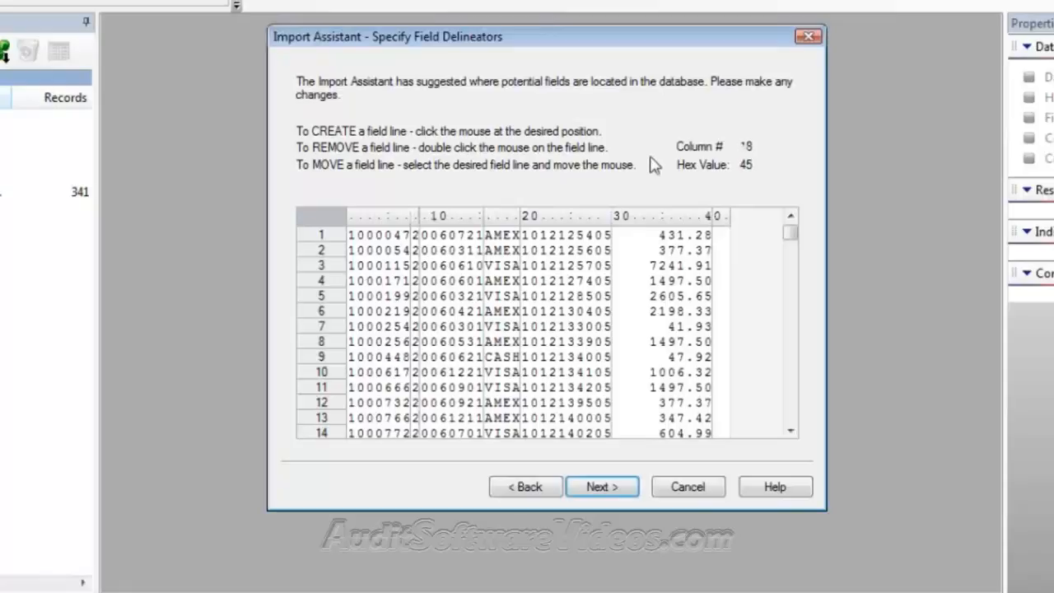
pyautogui.click(420, 252)
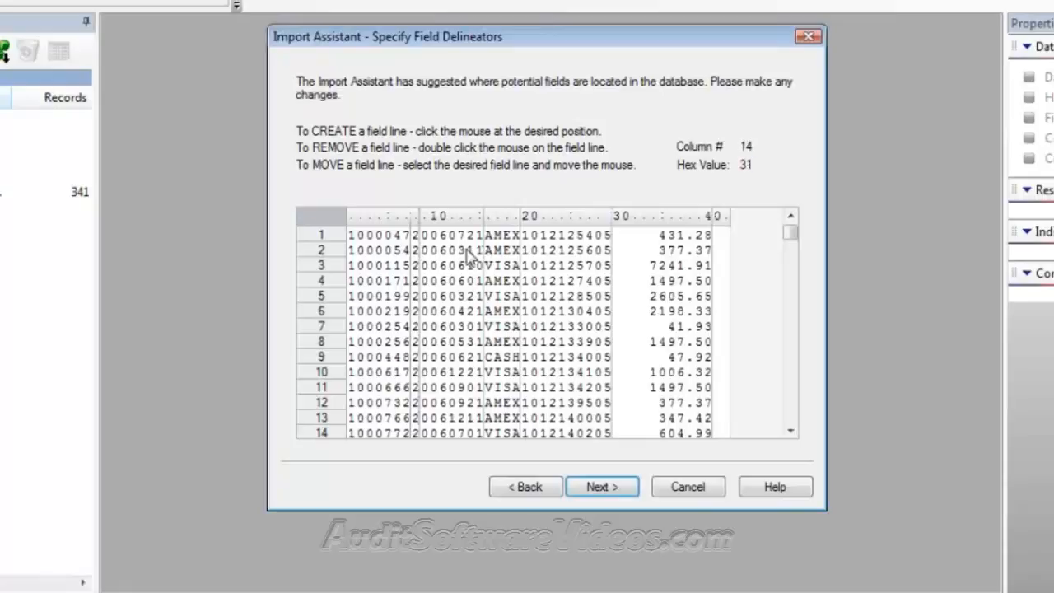
pyautogui.doubleClick(423, 246)
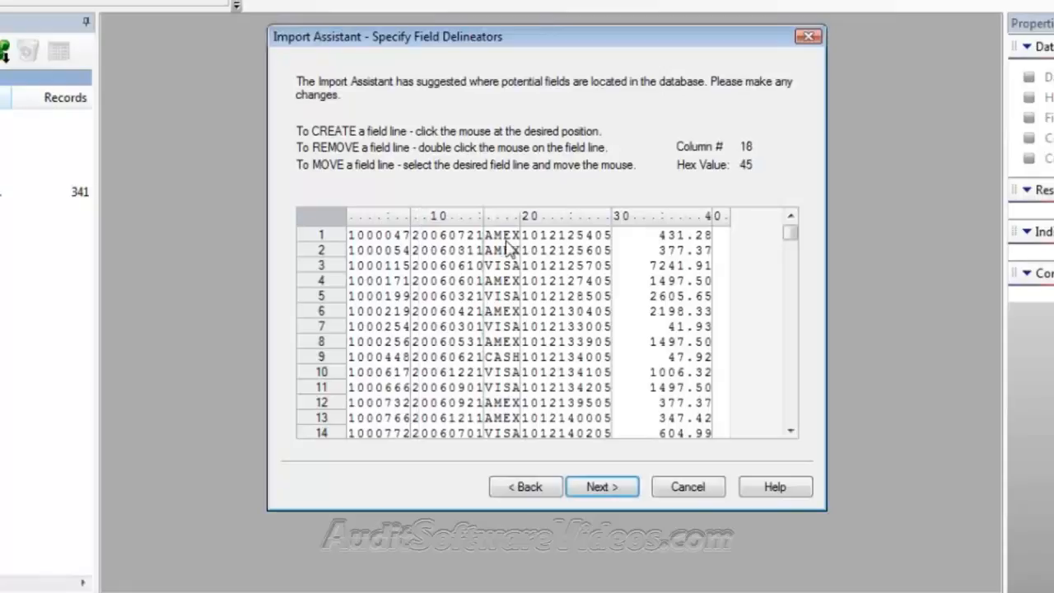
# Add field lines before columns 23 and 28 to split the ten-digit code into three fields, and continue to the field details.
pyautogui.click(550, 257)
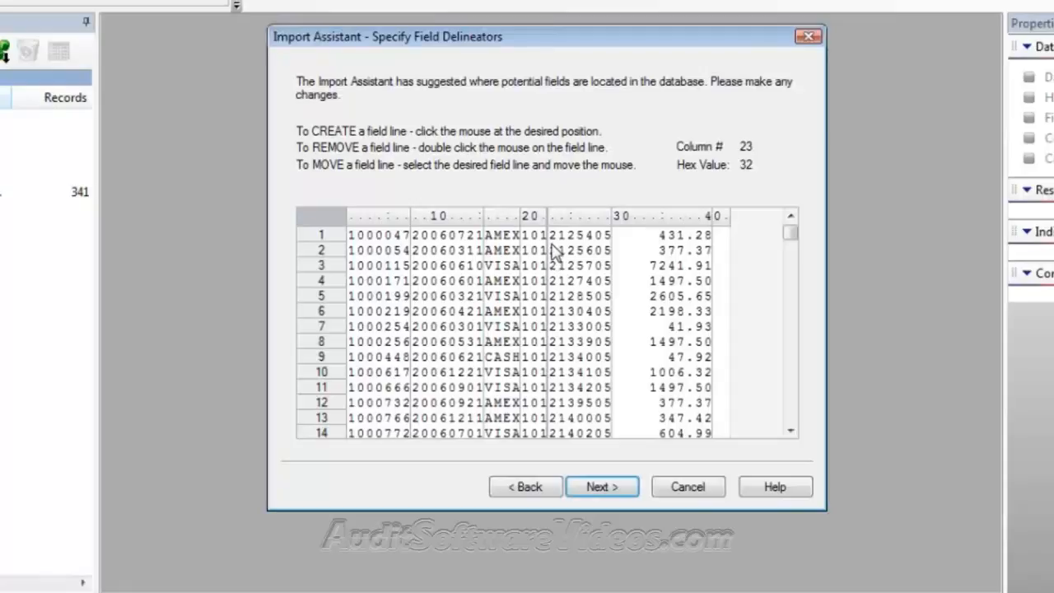
pyautogui.click(597, 239)
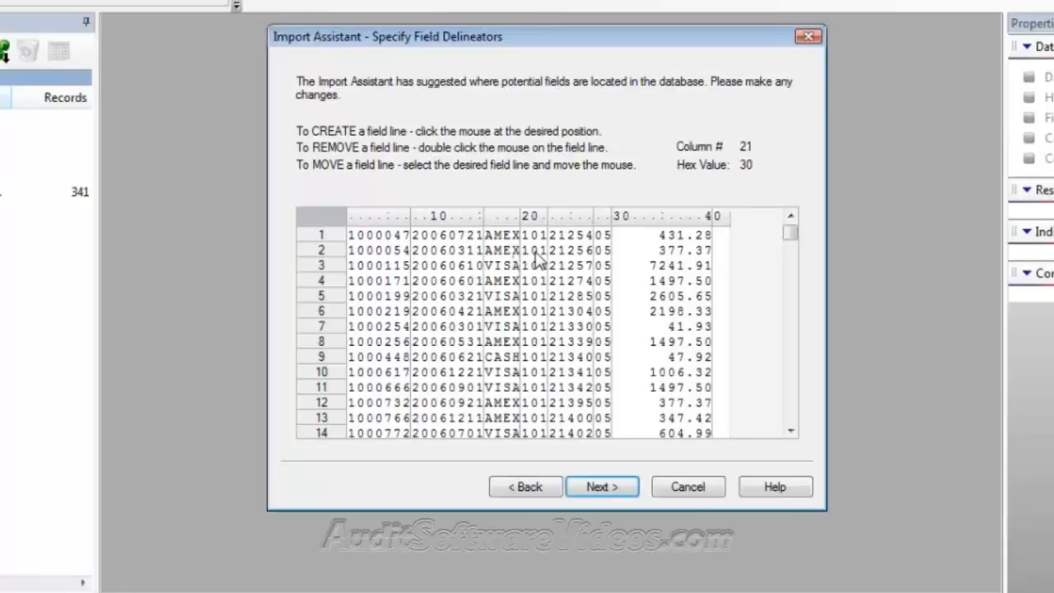
pyautogui.click(594, 264)
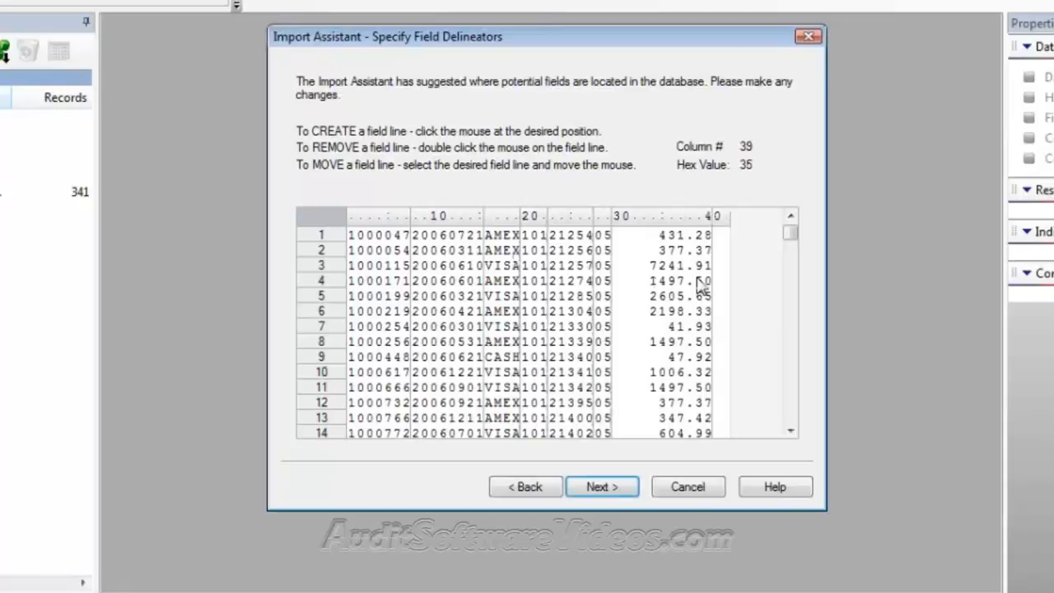
pyautogui.click(602, 487)
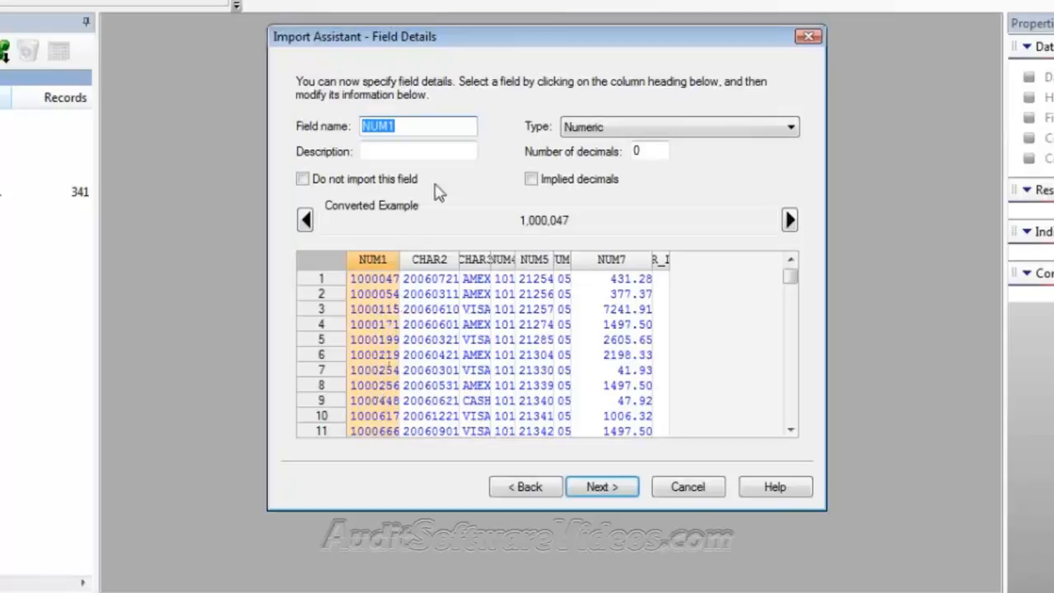
# Try the Character type on the NUM1 field, and return it to Numeric.
pyautogui.click(790, 130)
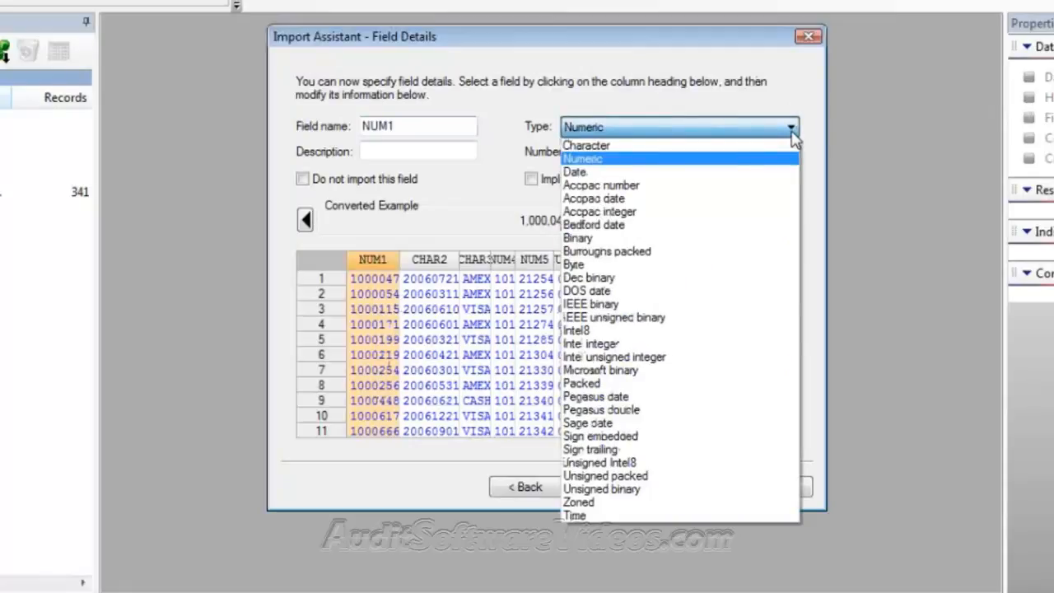
pyautogui.click(736, 145)
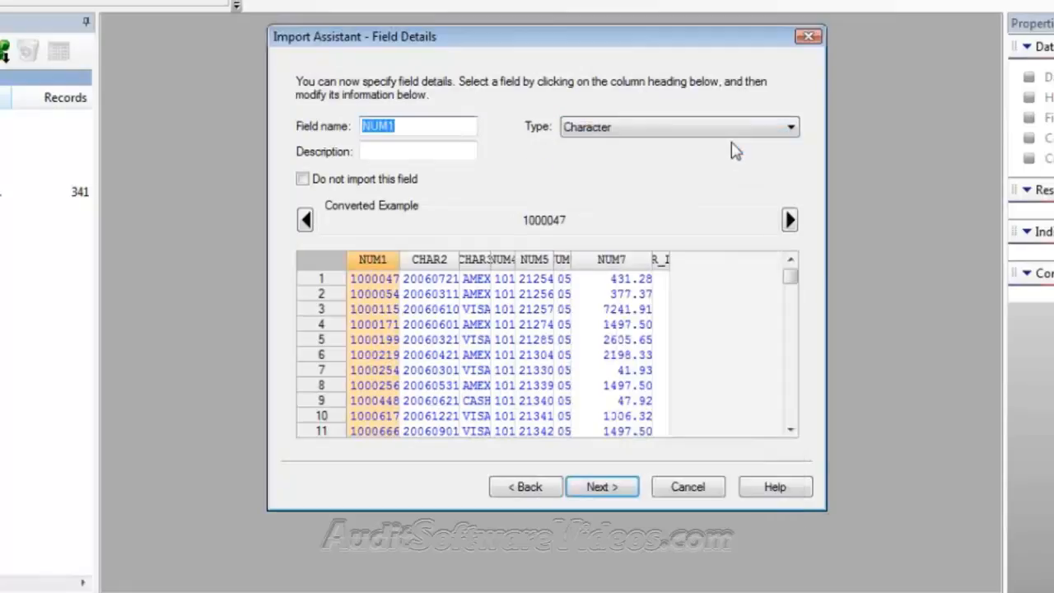
pyautogui.click(791, 126)
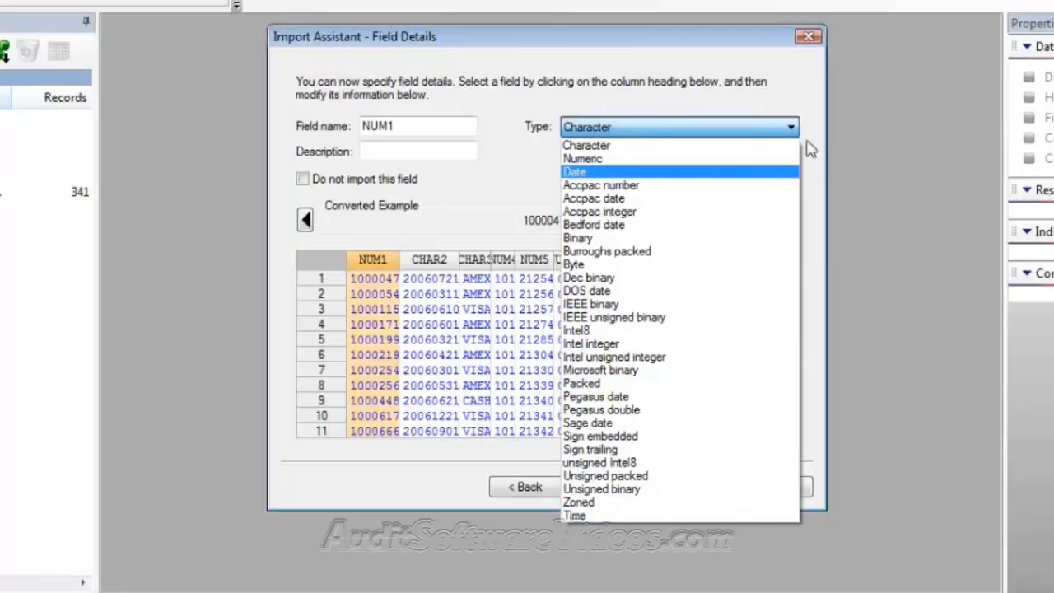
pyautogui.click(701, 159)
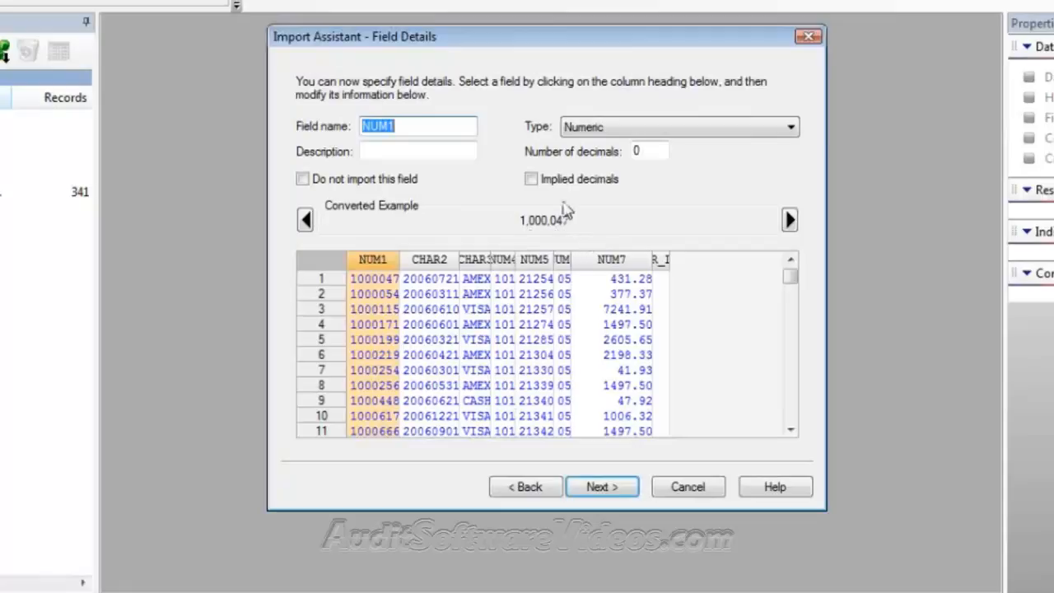
# Try 2 decimals on the NUM1 field, and clear the number of decimals.
pyautogui.click(650, 151)
pyautogui.press('BackSpace')
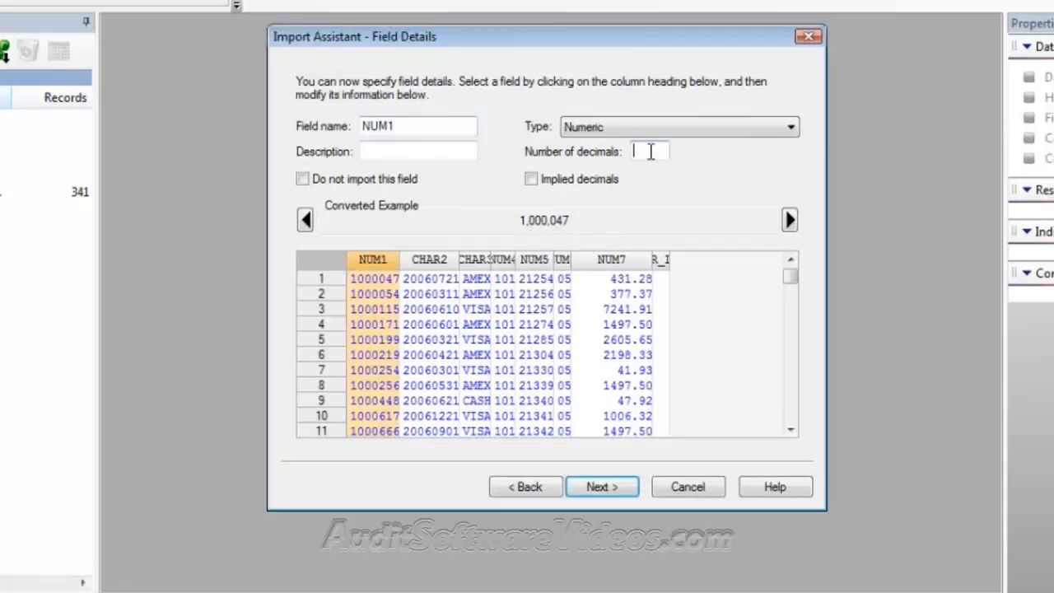
pyautogui.write('2')
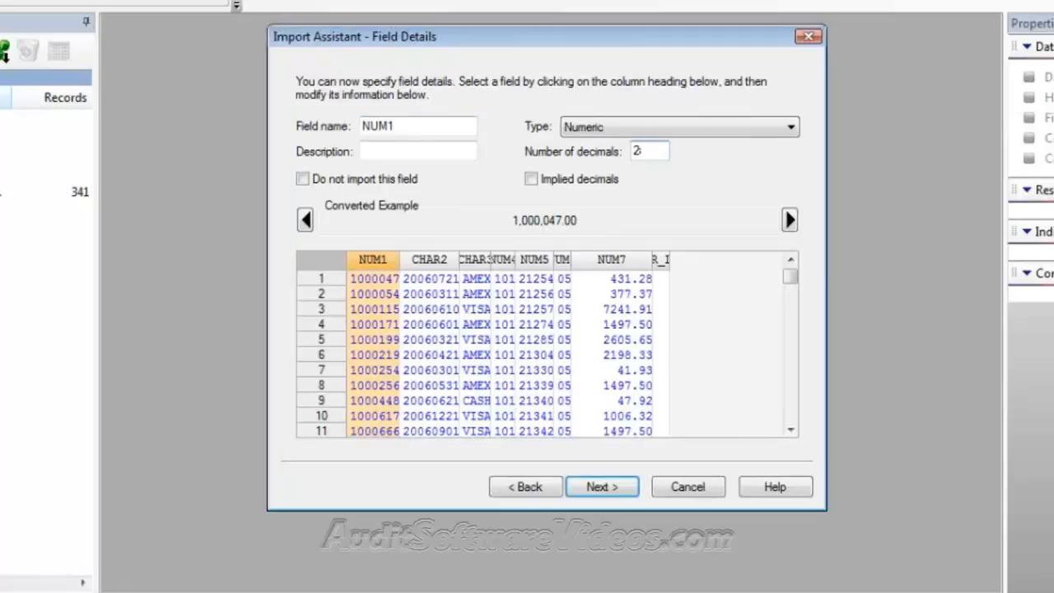
pyautogui.press('BackSpace')
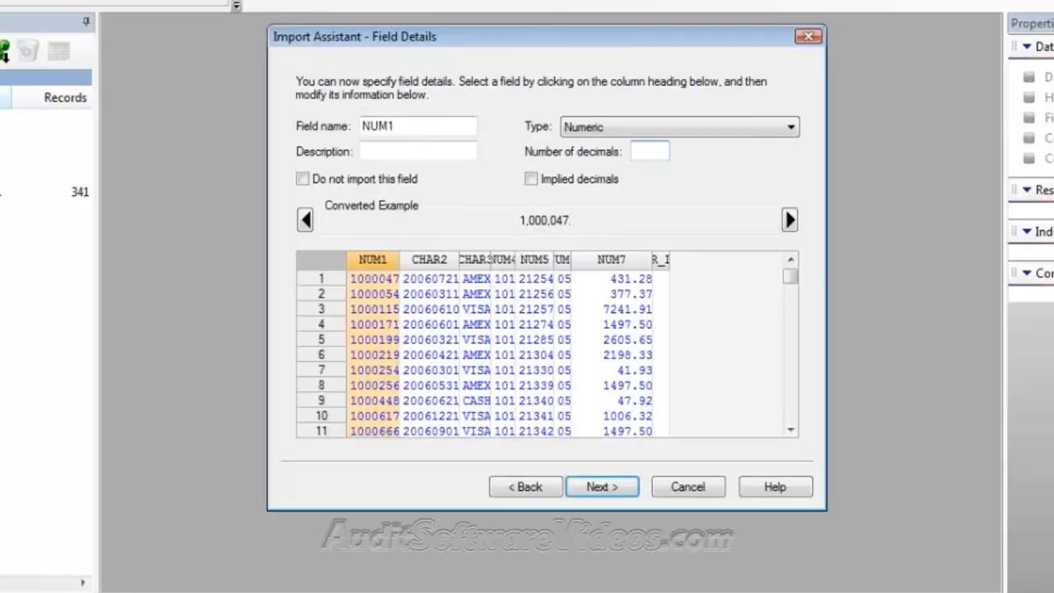
# Rename the NUM1 field INV_NO.
pyautogui.click(421, 121)
pyautogui.press('BackSpace')
pyautogui.press('BackSpace')
pyautogui.press('BackSpace')
pyautogui.press('BackSpace')
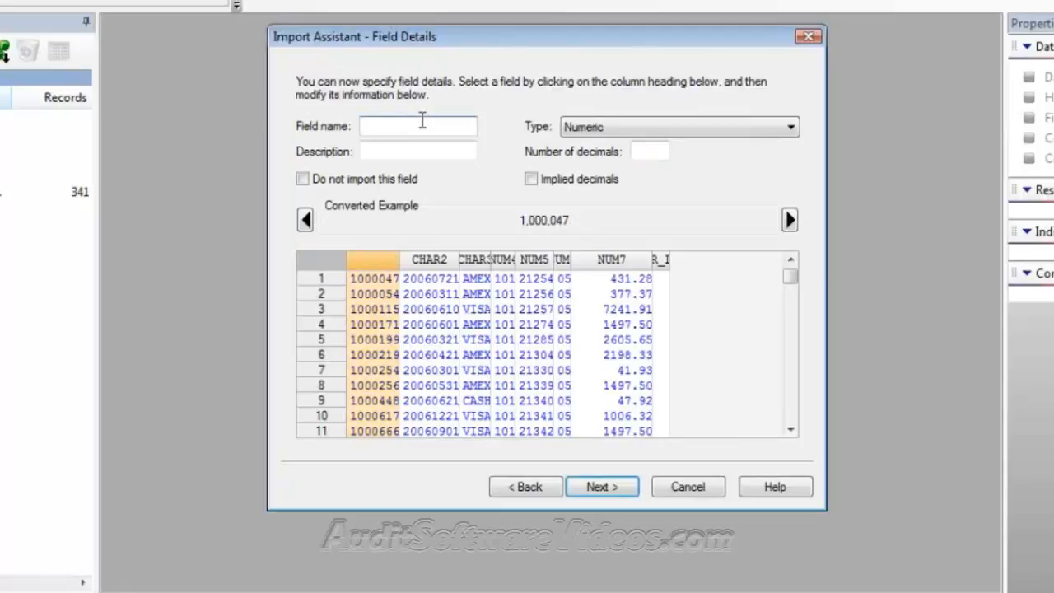
pyautogui.write('INV_NO')
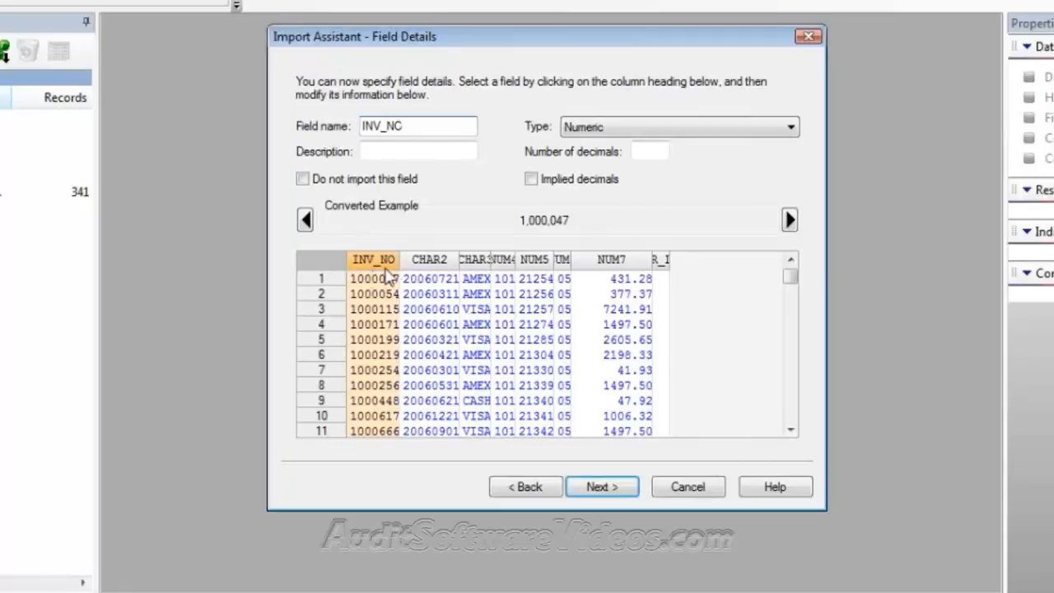
# Rename the CHAR2 field TRANS_DATE.
pyautogui.click(432, 270)
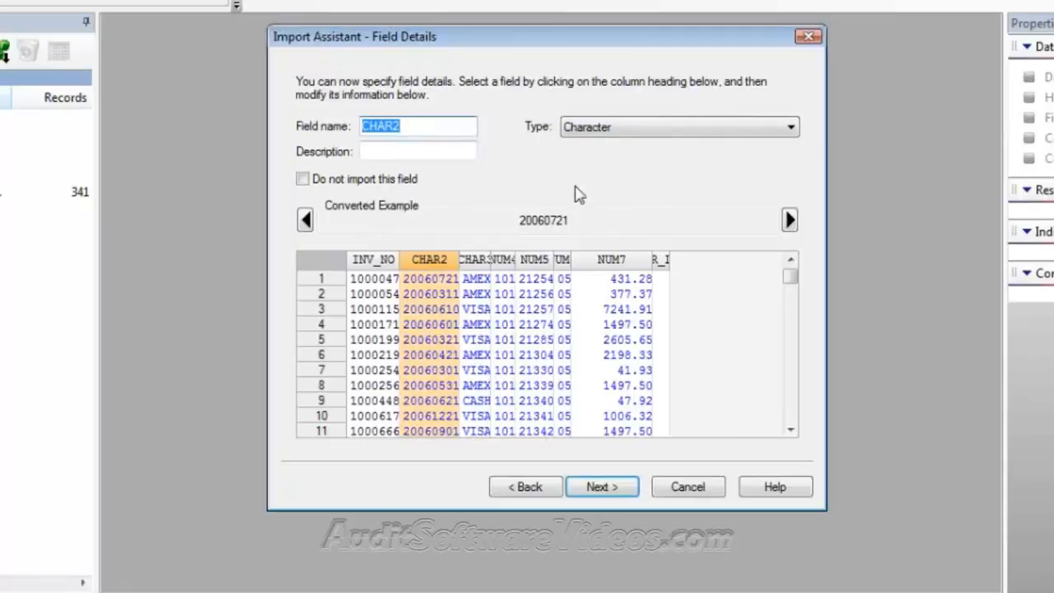
pyautogui.write('TR')
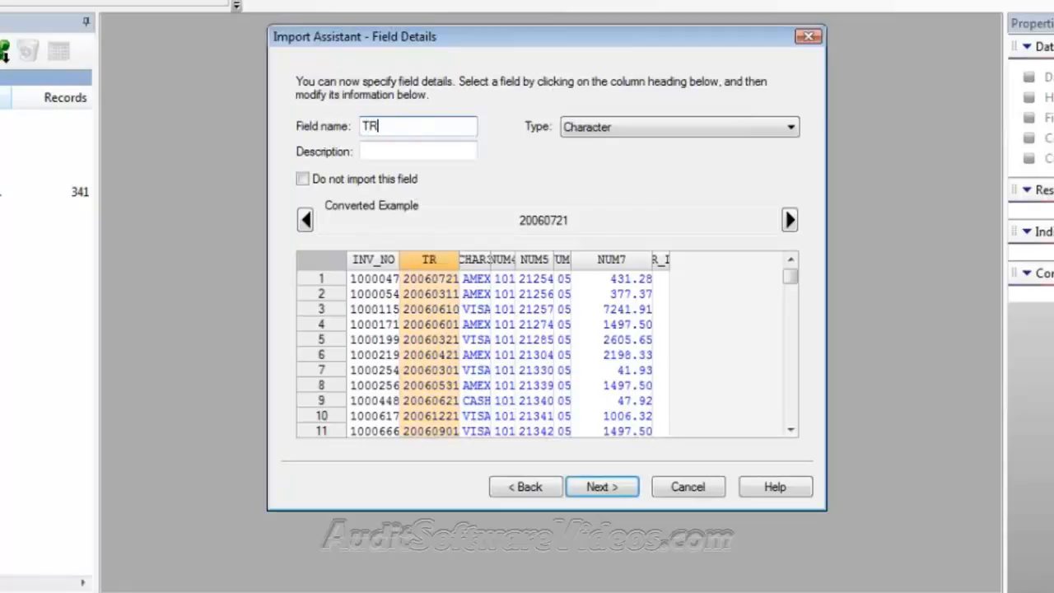
pyautogui.write('AND_DATE')
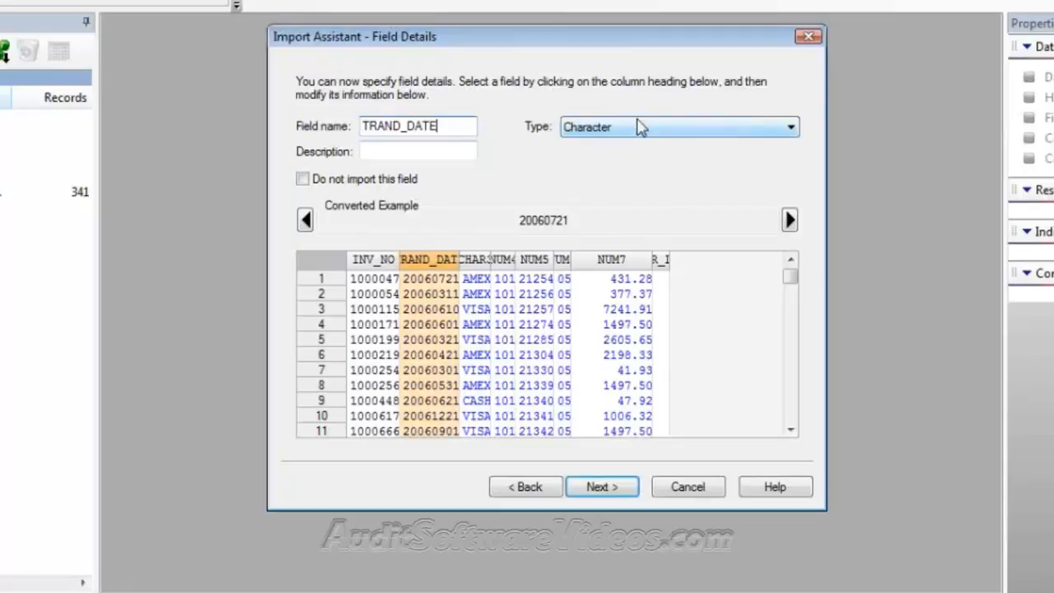
pyautogui.press('Left')
pyautogui.press('Left')
pyautogui.press('Left')
pyautogui.press('Left')
pyautogui.press('Left')
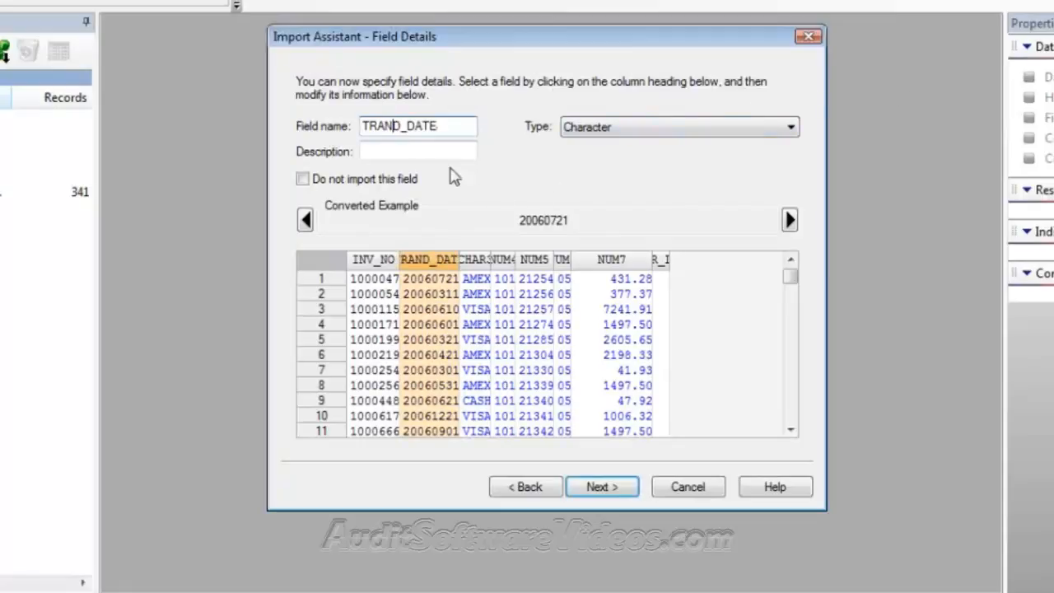
pyautogui.press('BackSpace')
pyautogui.write('S')
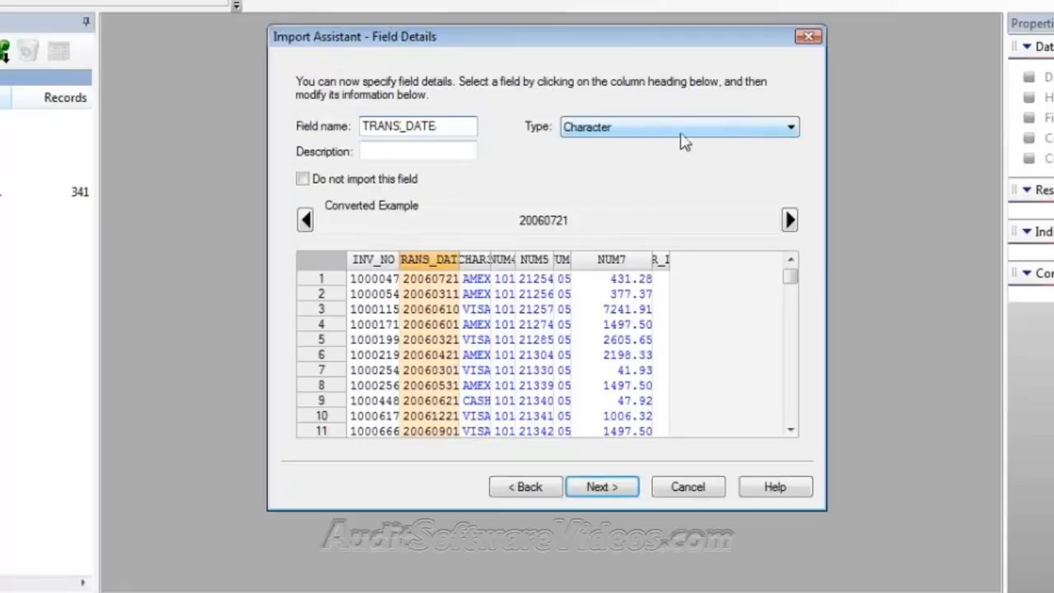
# Set the TRANS_DATE field's type to Date with the date mask YYYYMMDD.
pyautogui.click(792, 129)
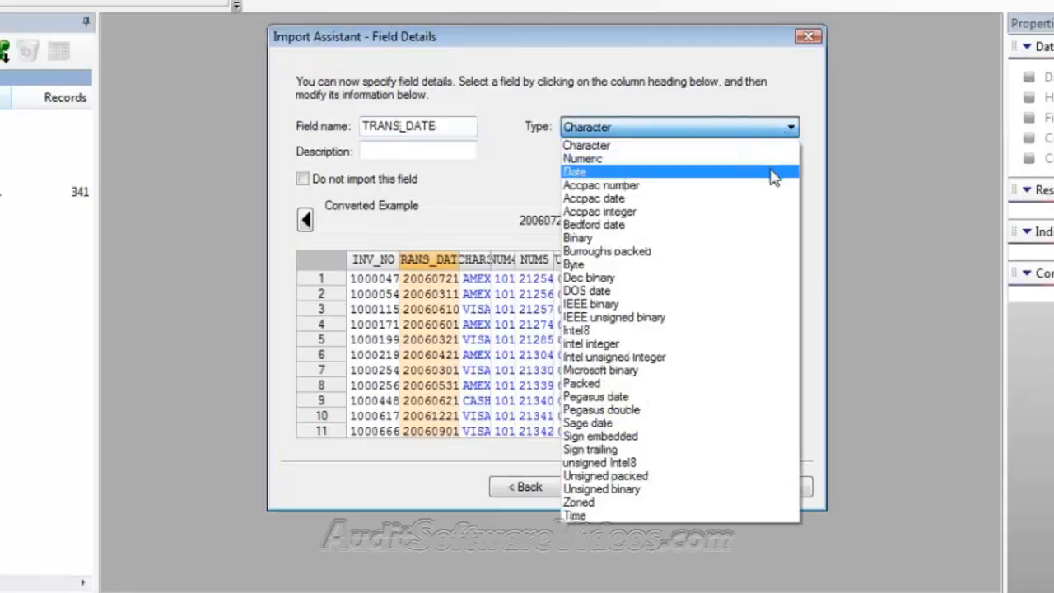
pyautogui.click(774, 175)
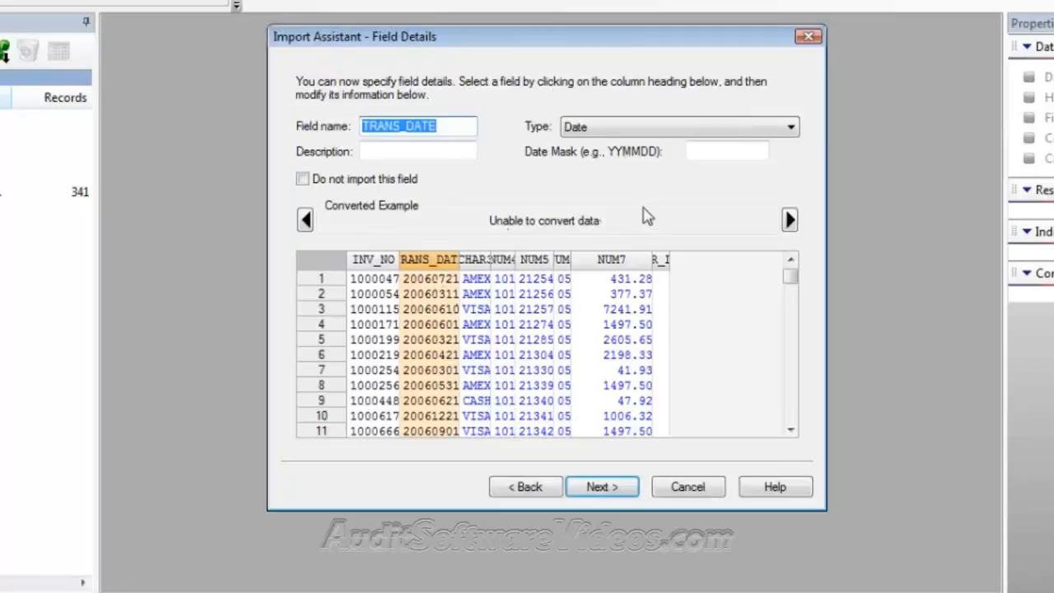
pyautogui.click(692, 151)
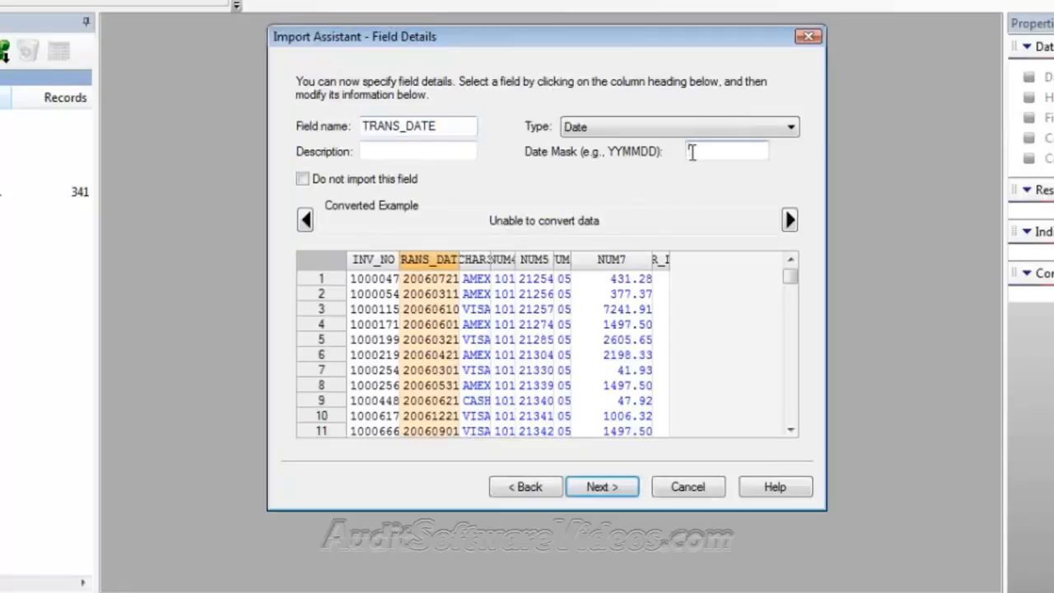
pyautogui.write('YYYYMMDD')
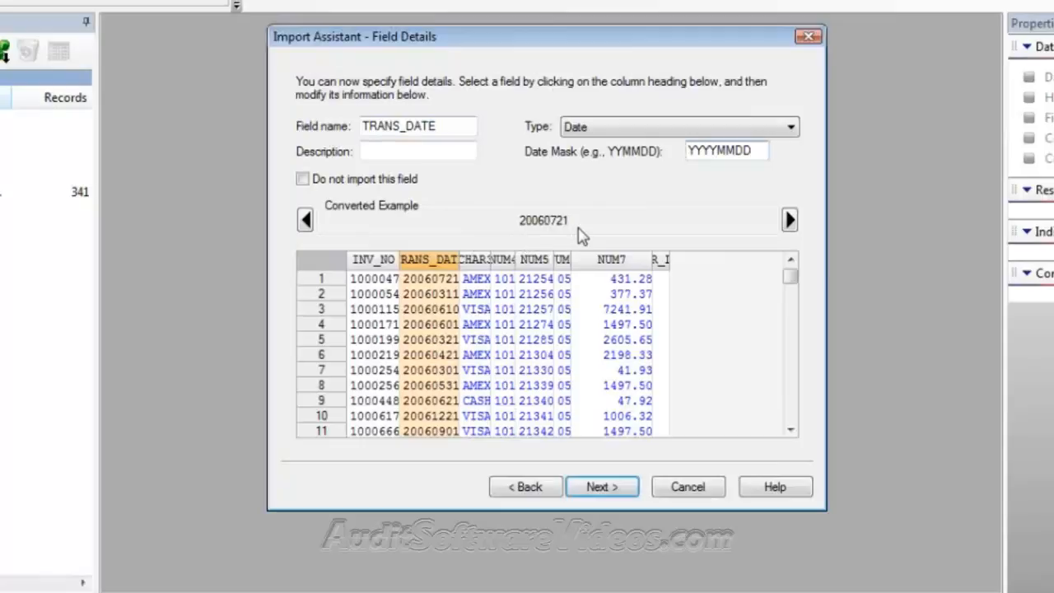
# Rename the CHAR3 field PAY_TYPE.
pyautogui.click(480, 259)
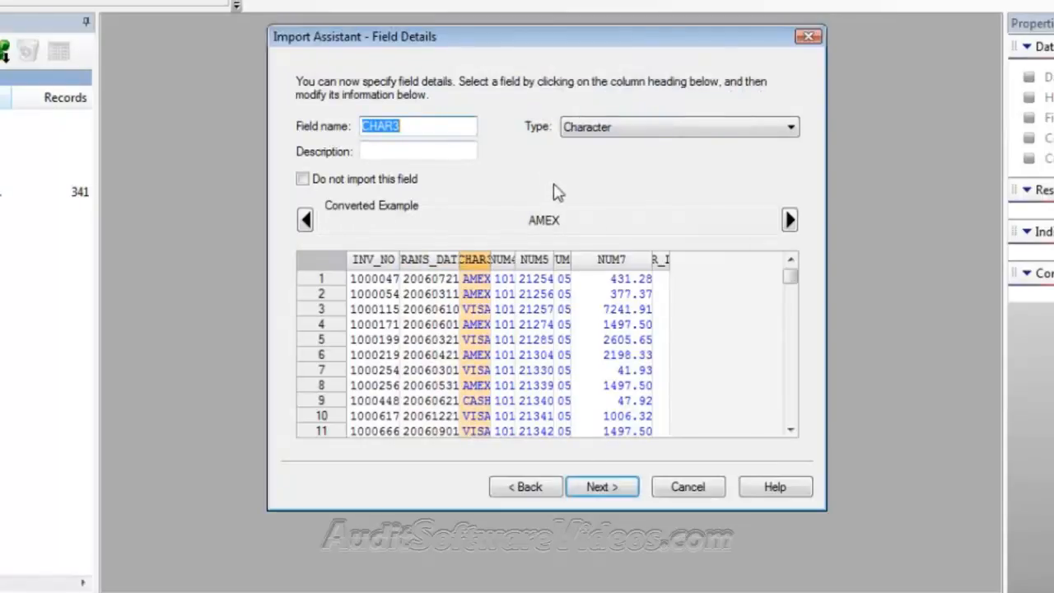
pyautogui.write('PA')
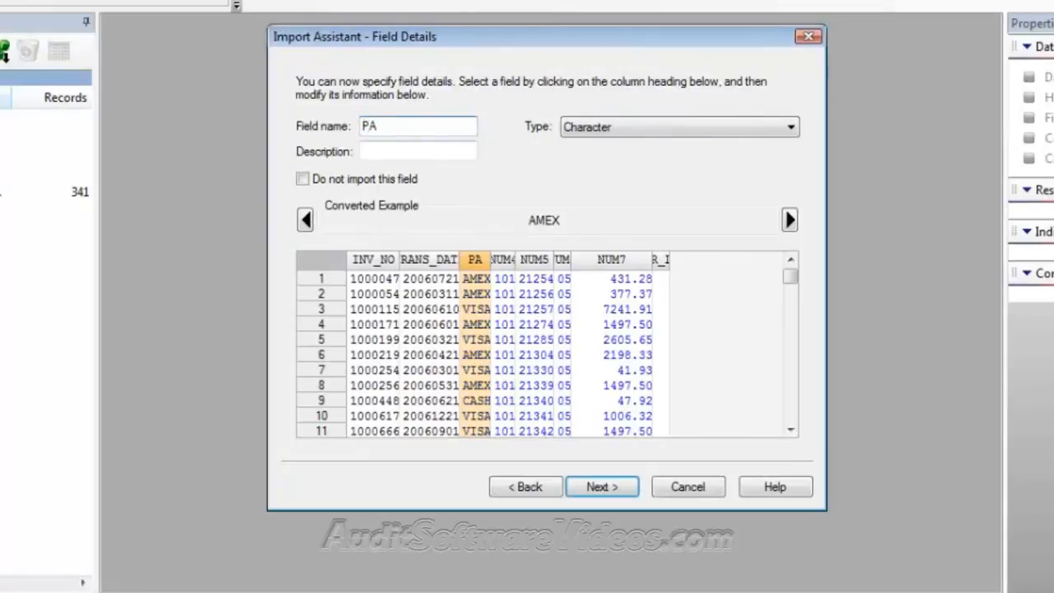
pyautogui.write('Y_TYPE')
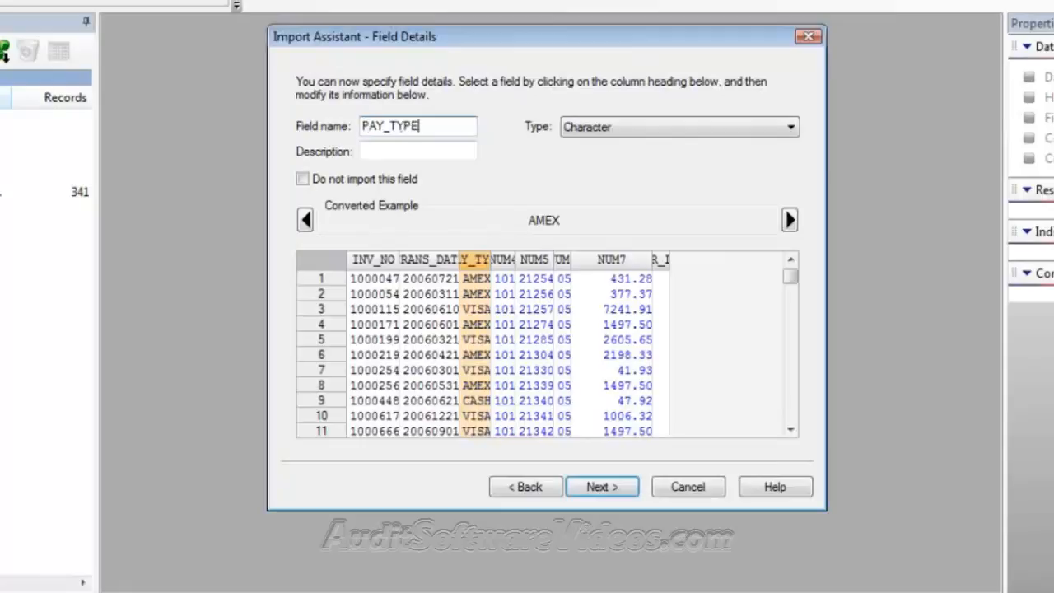
# Rename the NUM4 field SALESMAN.
pyautogui.click(504, 260)
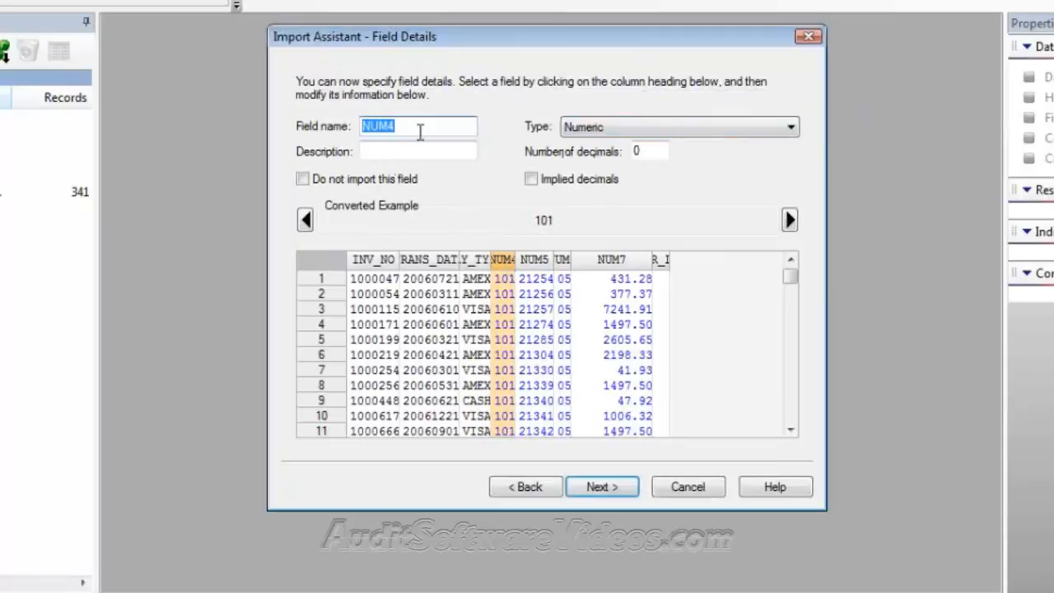
pyautogui.write('S')
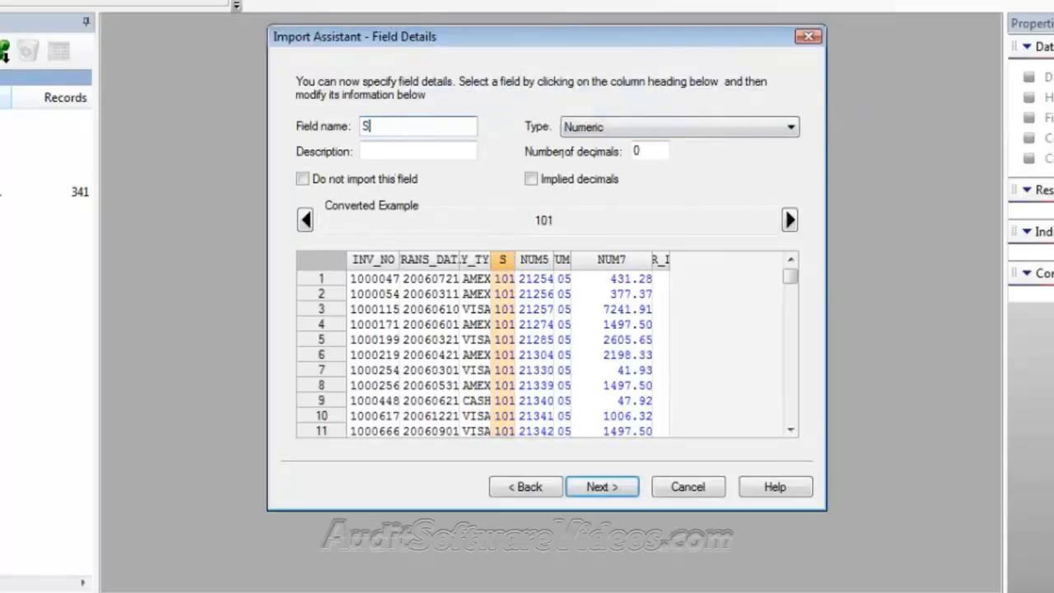
pyautogui.write('ALESM')
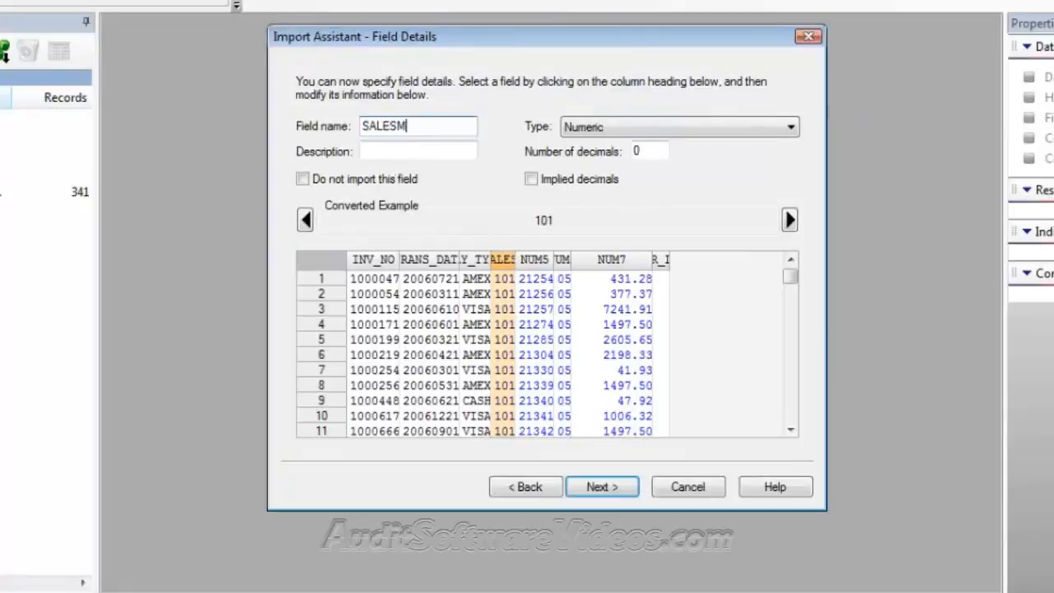
pyautogui.write('AN')
# Rename the NUM5 field CUSTNO.
pyautogui.click(535, 260)
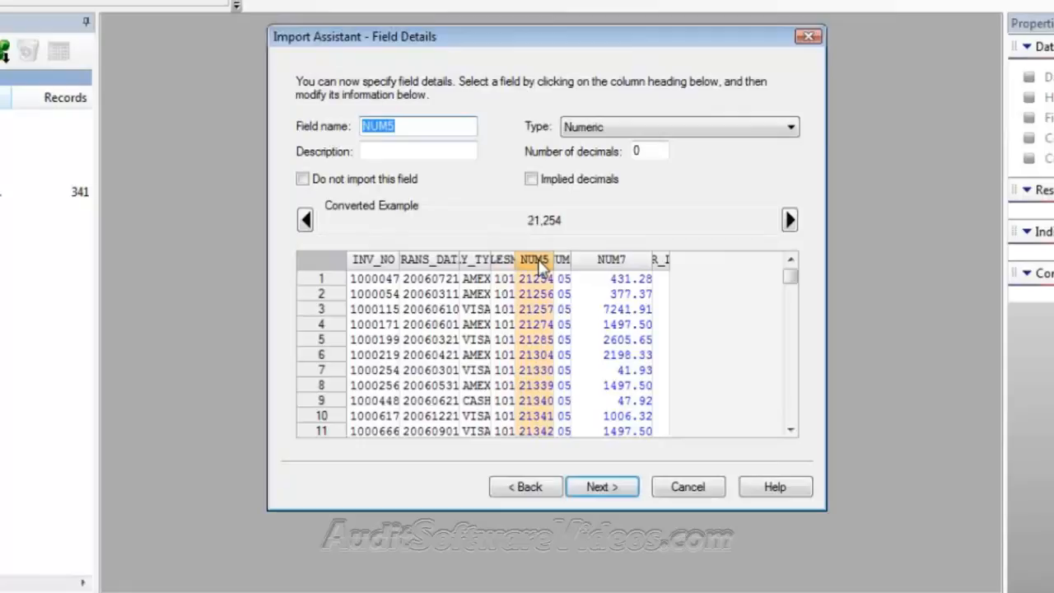
pyautogui.write('CUS')
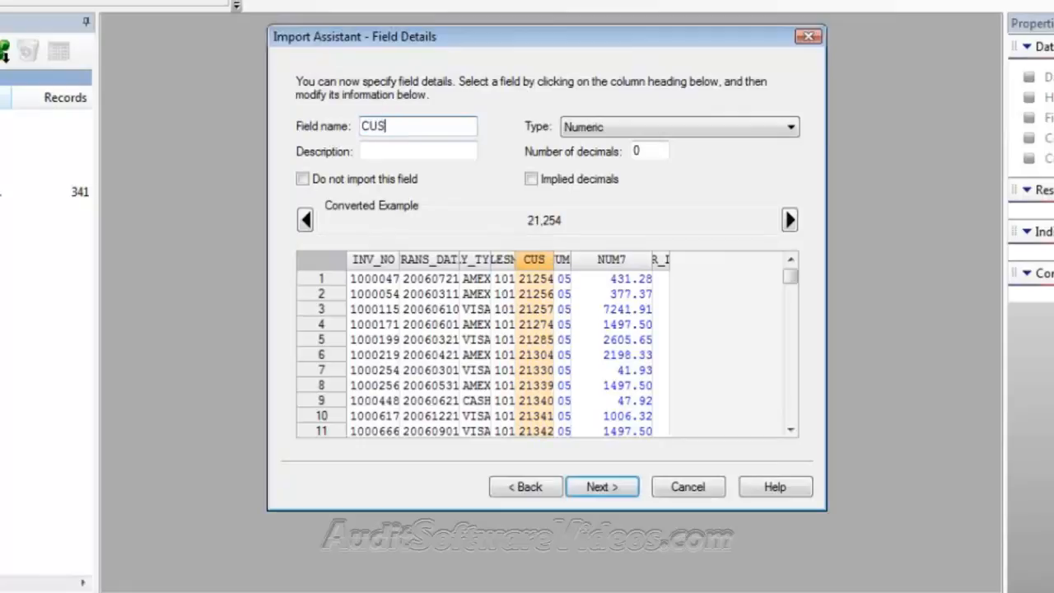
pyautogui.write('TNO')
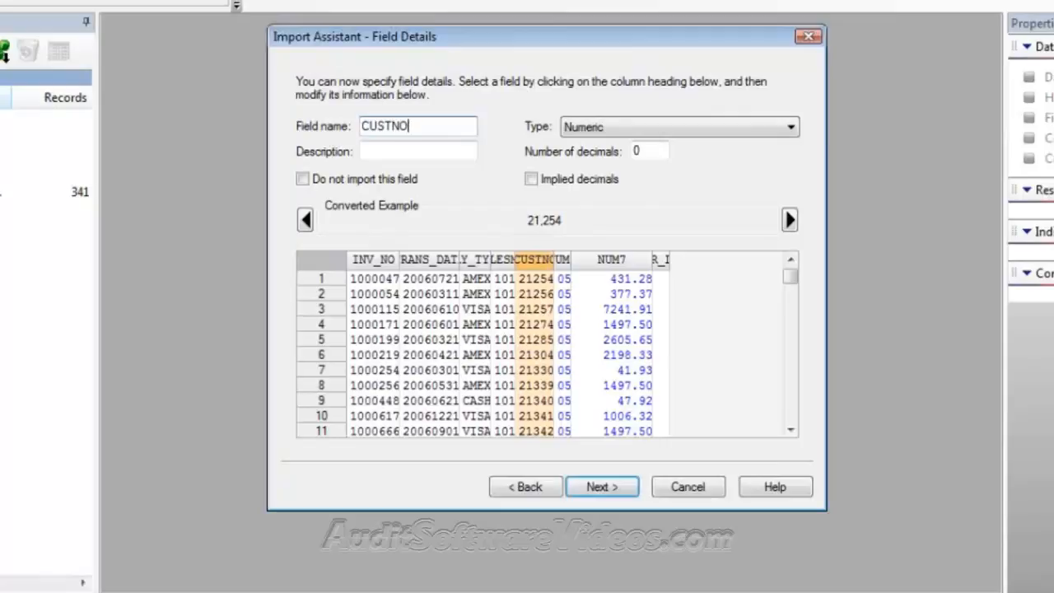
# Change the NUM6 field's type to Character and rename it PROD_CODE.
pyautogui.click(564, 260)
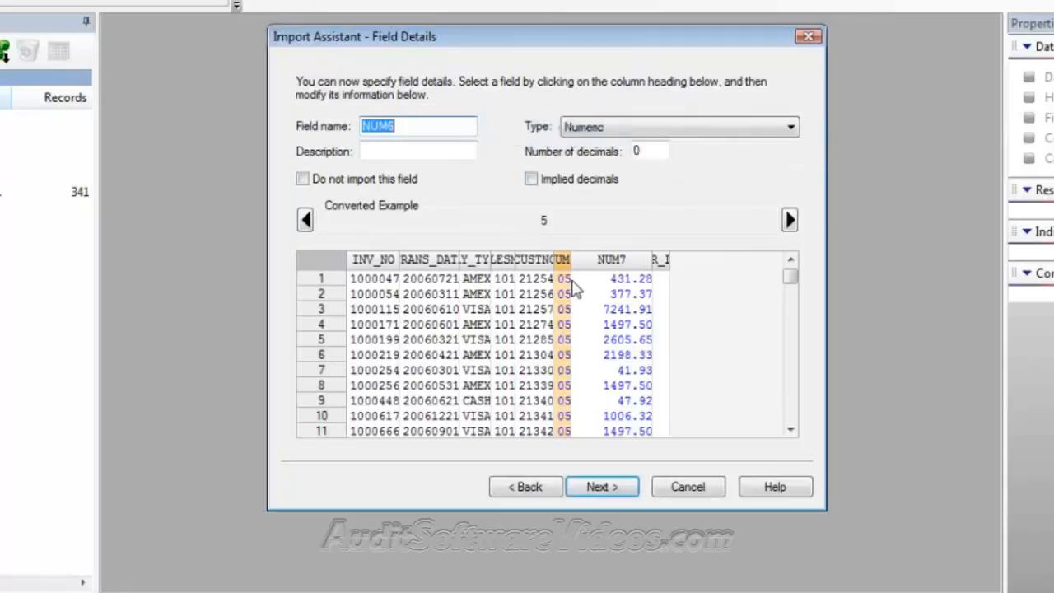
pyautogui.click(793, 131)
pyautogui.click(728, 141)
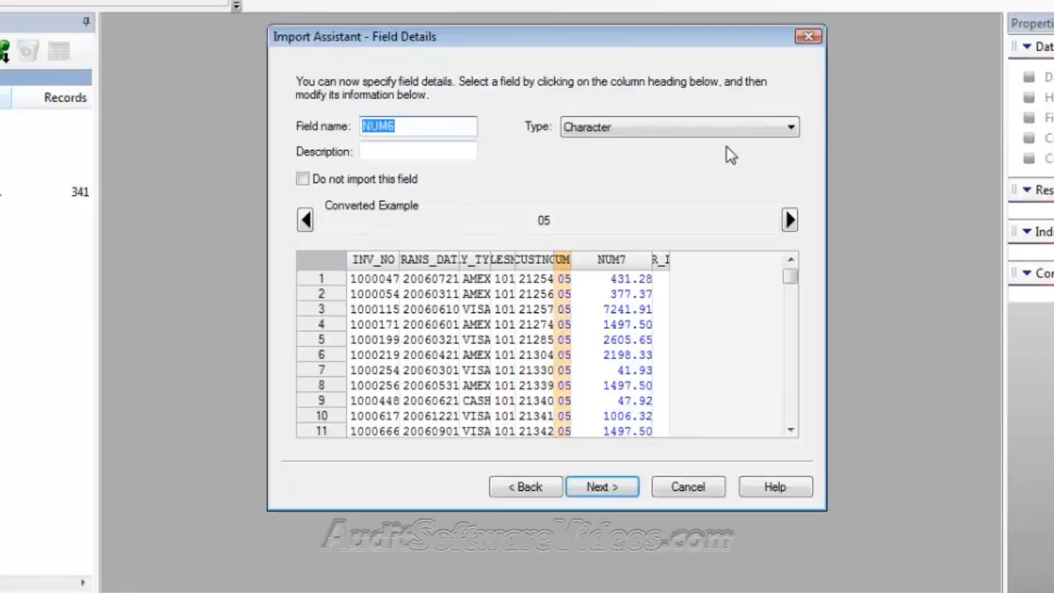
pyautogui.write('PROD_C')
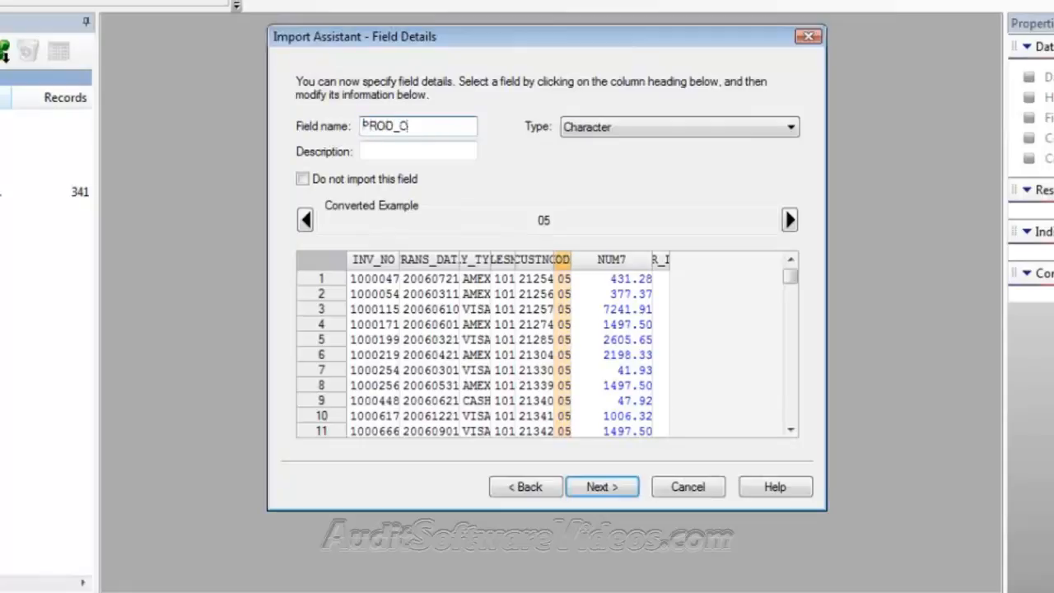
pyautogui.write('ODE')
# Rename the NUM7 field AMOUNT.
pyautogui.click(619, 261)
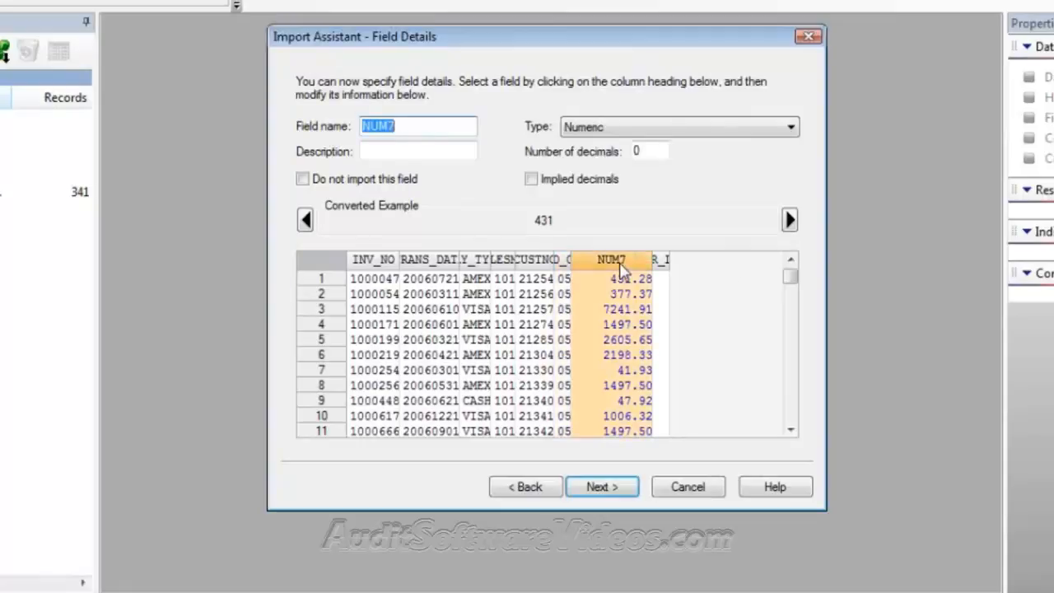
pyautogui.write('AMOU')
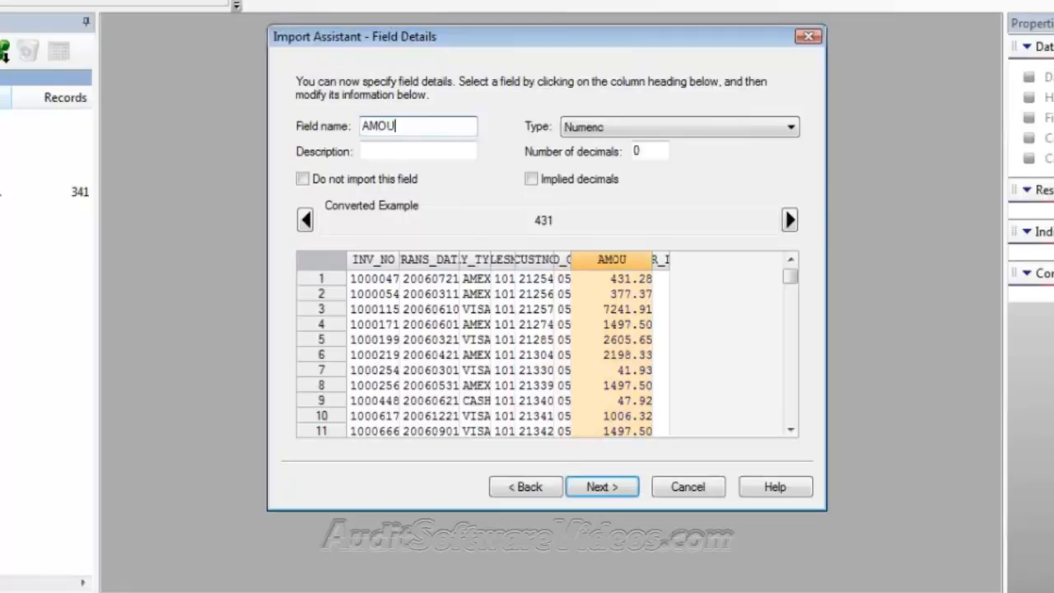
pyautogui.write('NT')
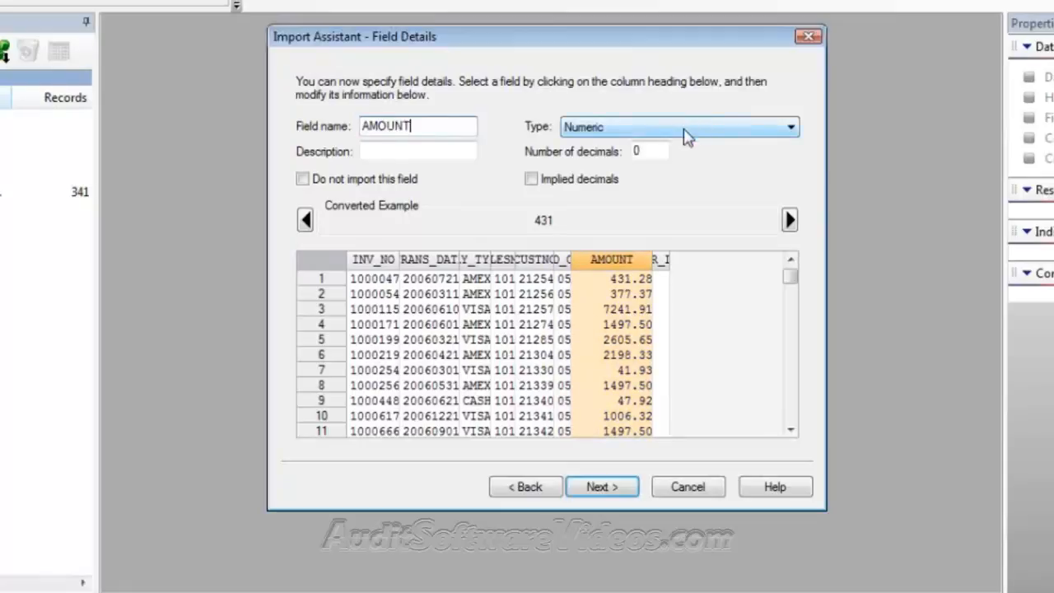
# Set the AMOUNT field to 2 decimals and continue to the creation of additional fields.
pyautogui.click(659, 154)
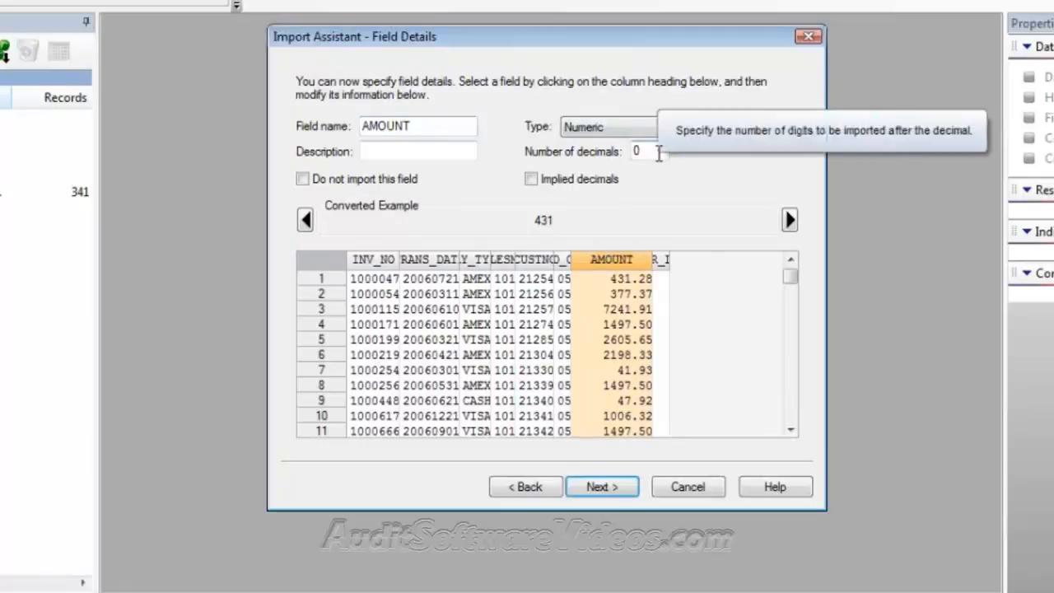
pyautogui.press('BackSpace')
pyautogui.write('2')
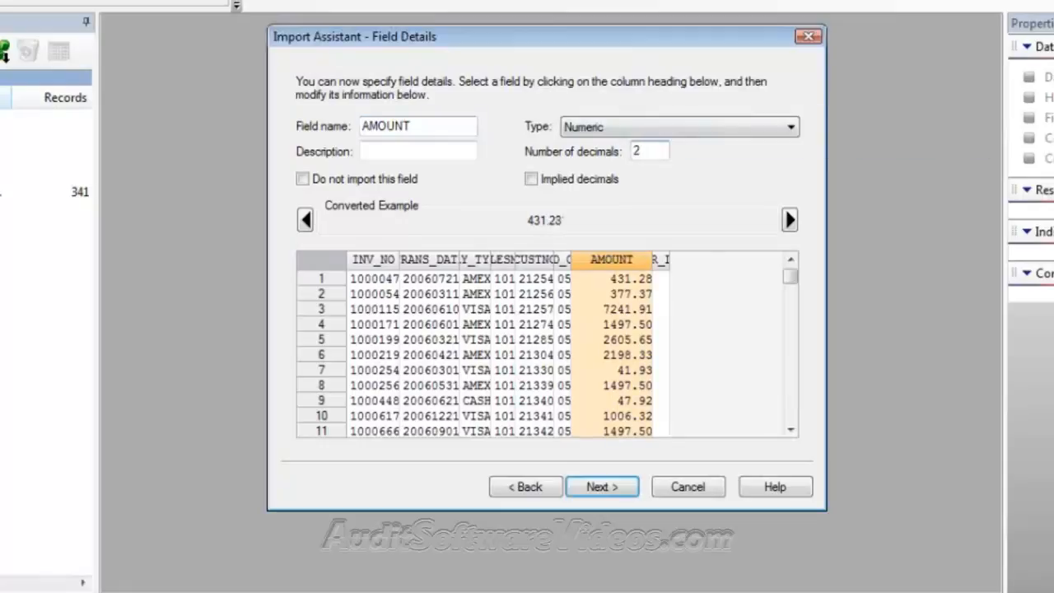
pyautogui.press('BackSpace')
pyautogui.write('2')
pyautogui.click(602, 490)
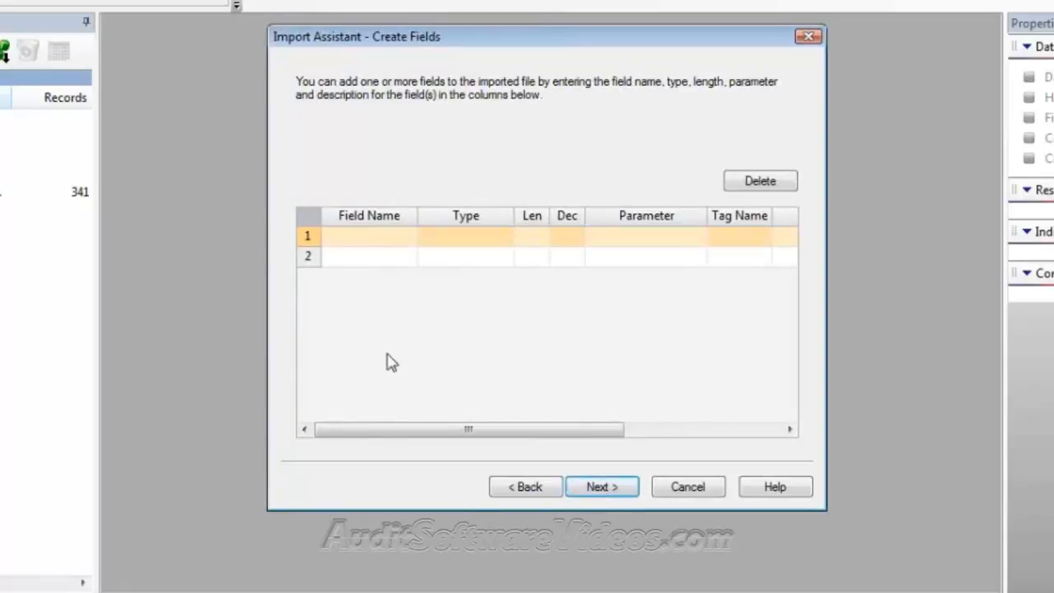
# Add a new field named DISCAMT with the type Virtual numeric.
pyautogui.click(367, 238)
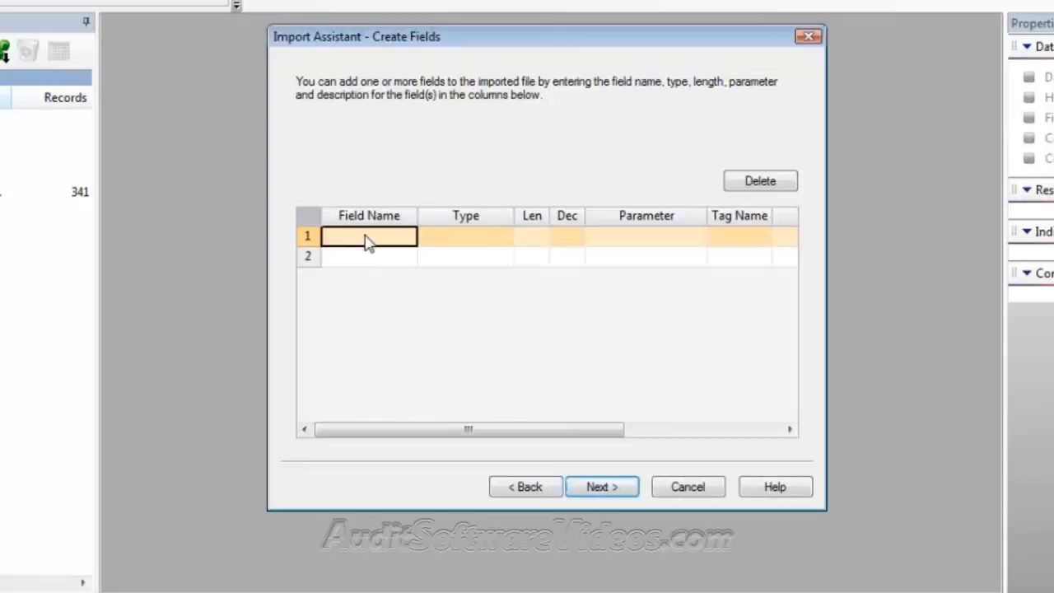
pyautogui.write('ZDI')
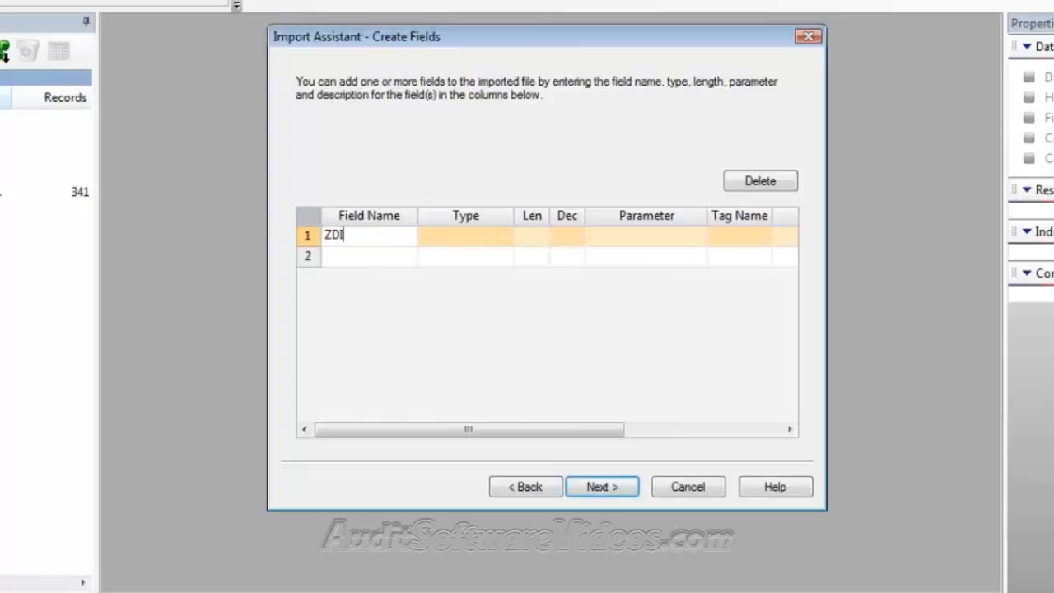
pyautogui.write('SC')
pyautogui.press('BackSpace')
pyautogui.press('BackSpace')
pyautogui.press('BackSpace')
pyautogui.press('BackSpace')
pyautogui.press('BackSpace')
pyautogui.write('DISCAMT')
pyautogui.click(499, 240)
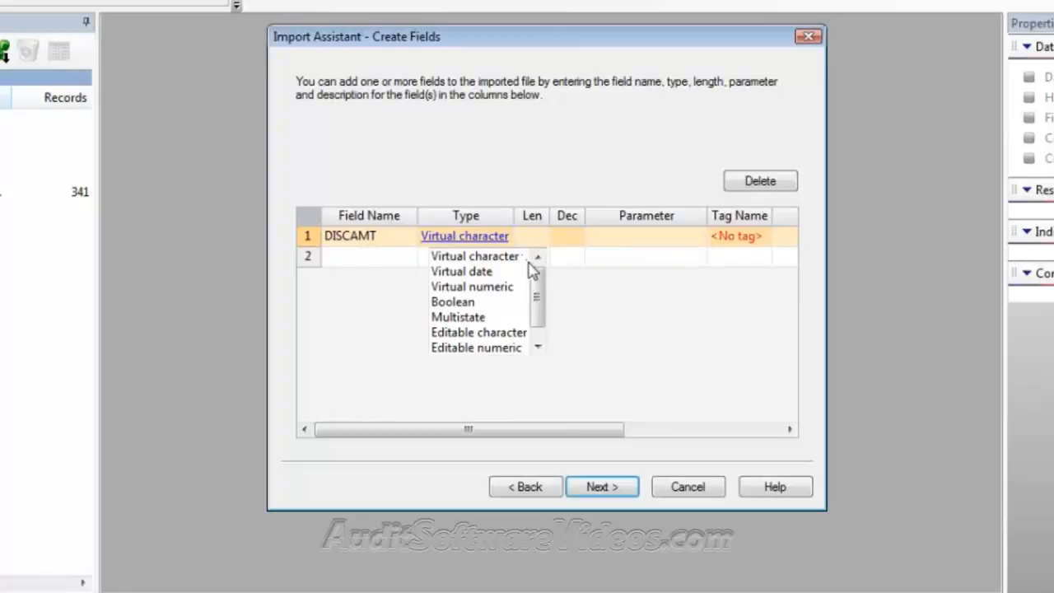
pyautogui.click(473, 288)
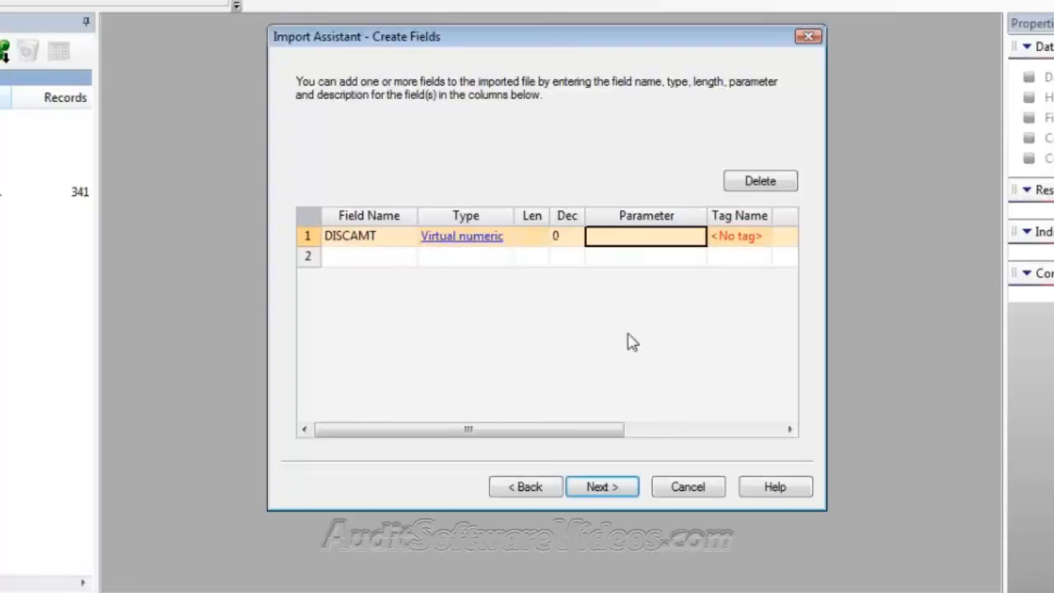
# Set the number of decimals of the DISCAMT field to 2.
pyautogui.click(532, 239)
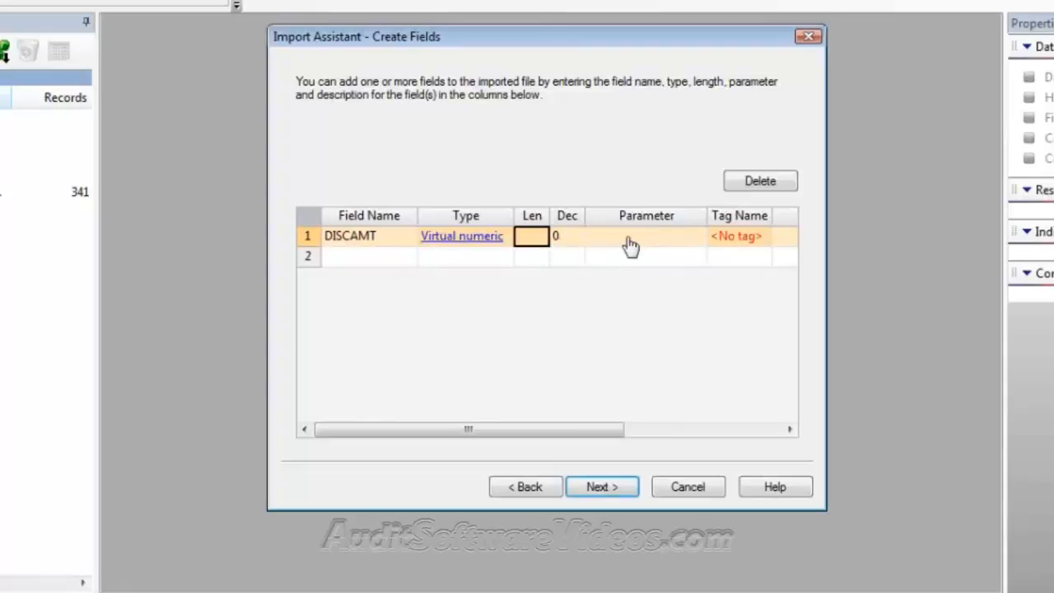
pyautogui.click(577, 238)
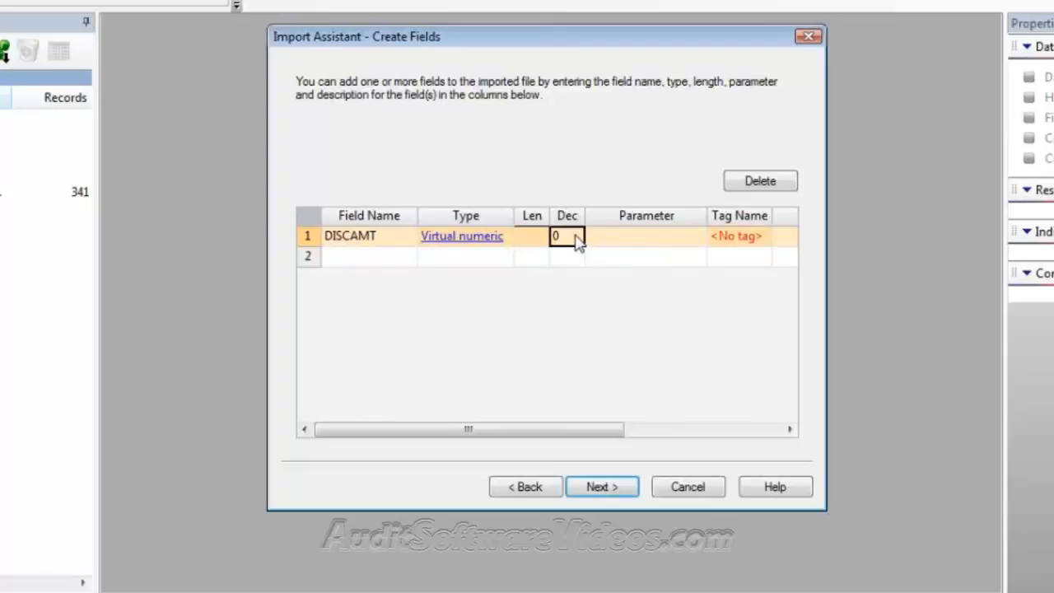
pyautogui.write('2')
# Define the DISCAMT field's parameter with the equation AMOUNT * .1.
pyautogui.click(670, 244)
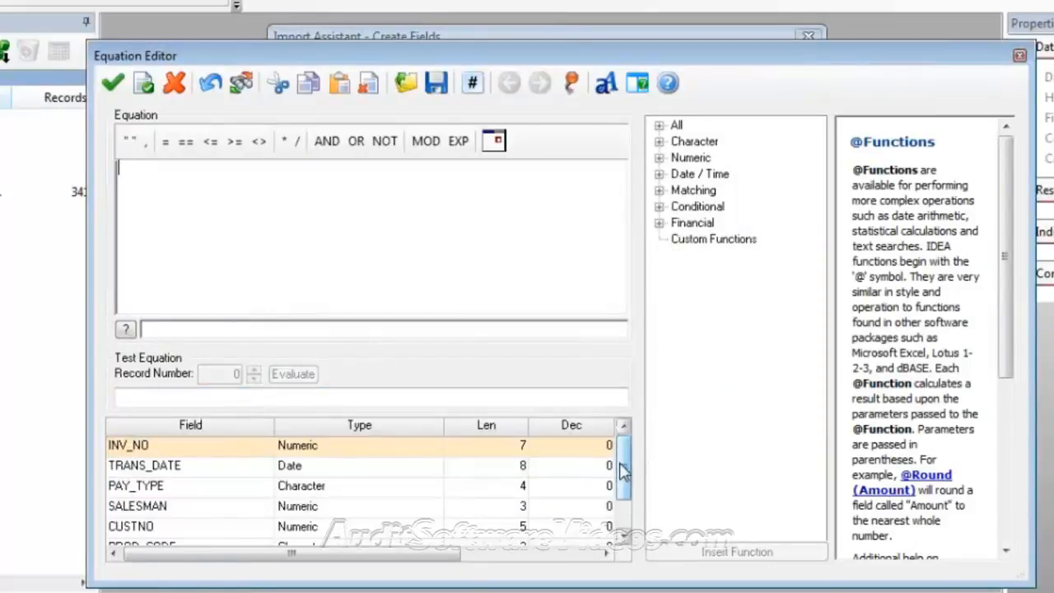
pyautogui.scroll(-1, 626, 511)
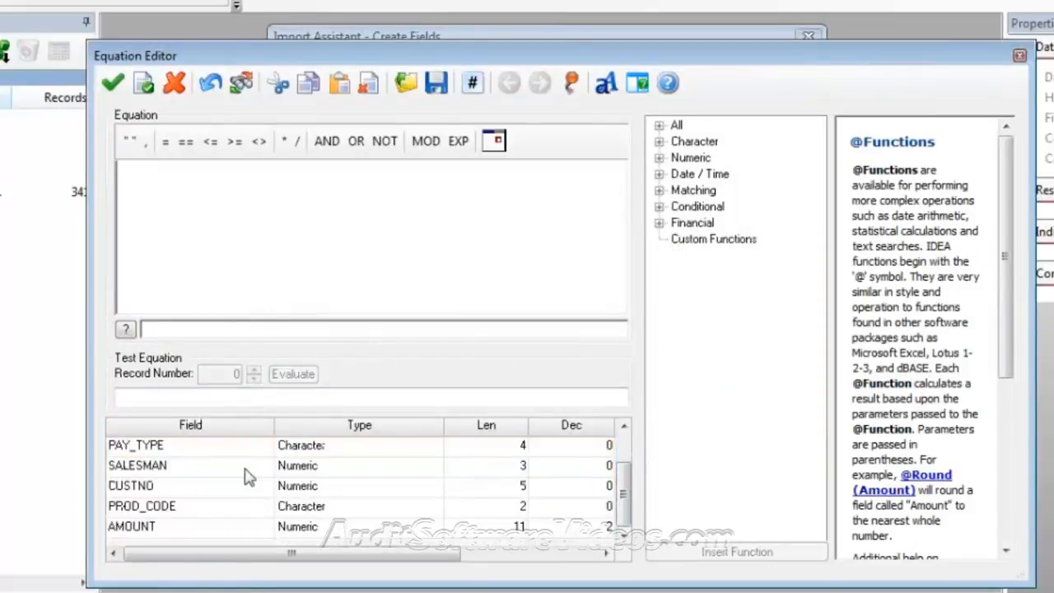
pyautogui.doubleClick(132, 531)
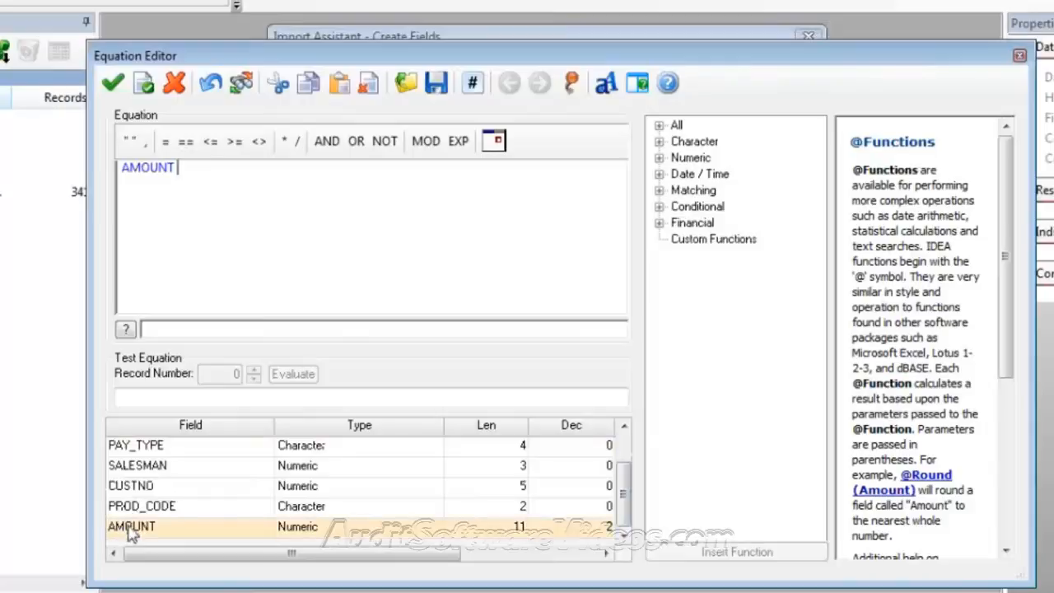
pyautogui.click(284, 142)
pyautogui.write('.1')
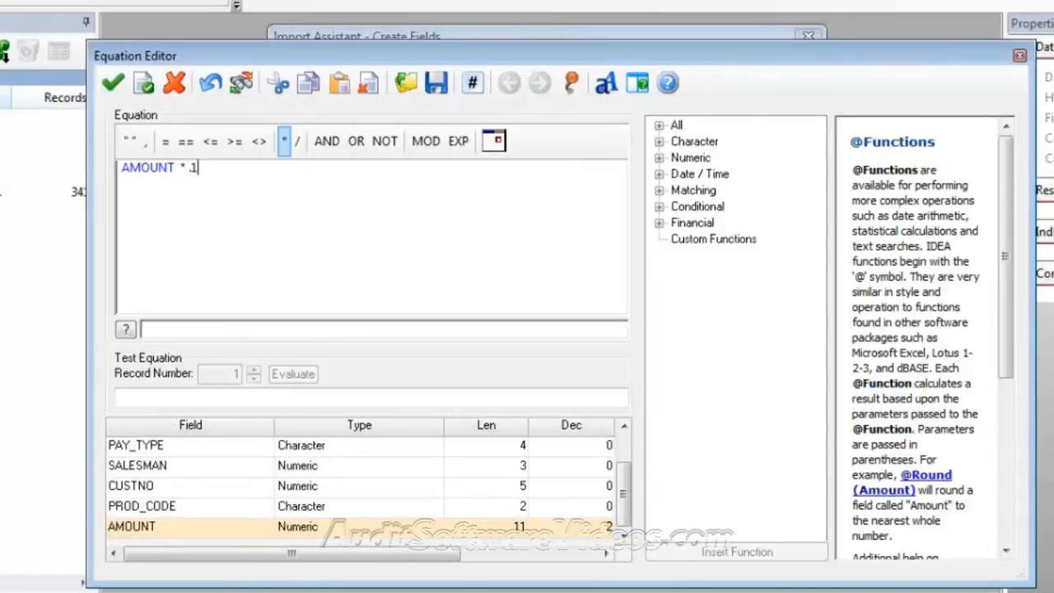
pyautogui.press('Return')
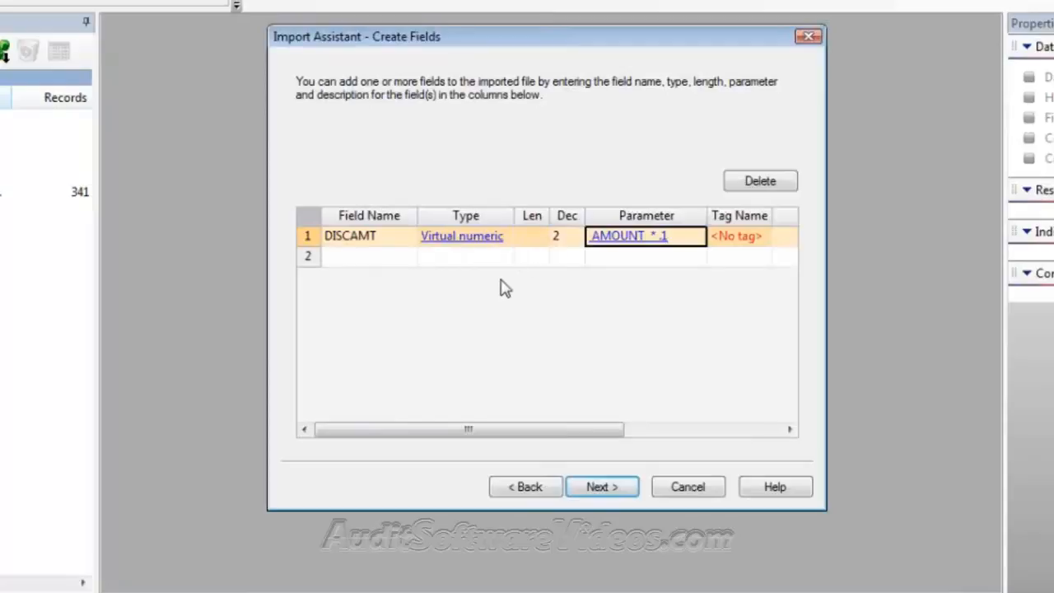
# Skip the import criteria, enable field statistics generation, and finish importing the sales database, replacing the existing record definition.
pyautogui.click(619, 488)
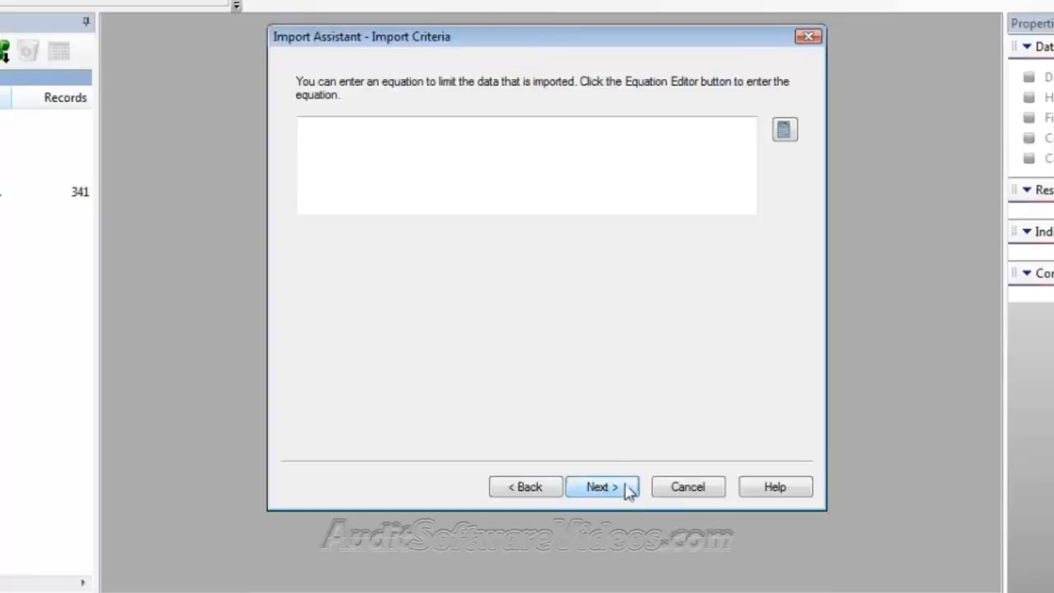
pyautogui.click(601, 487)
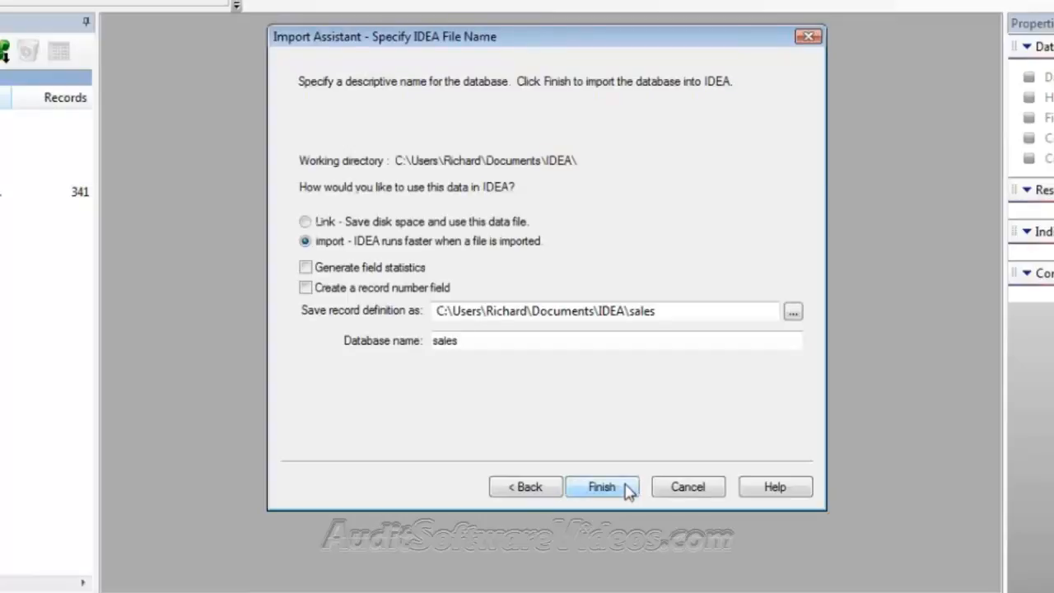
pyautogui.click(305, 269)
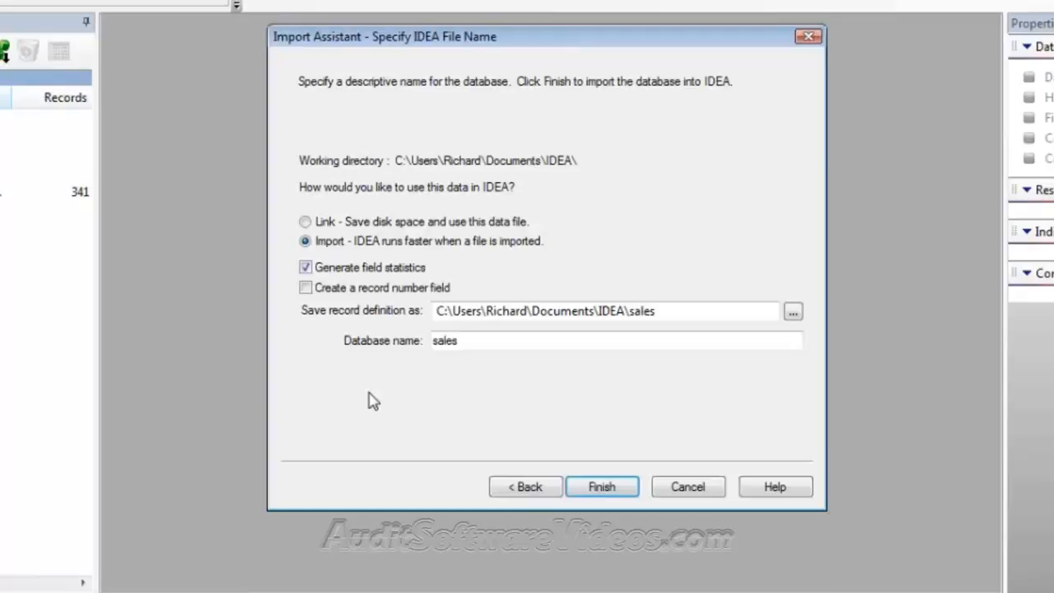
pyautogui.click(600, 486)
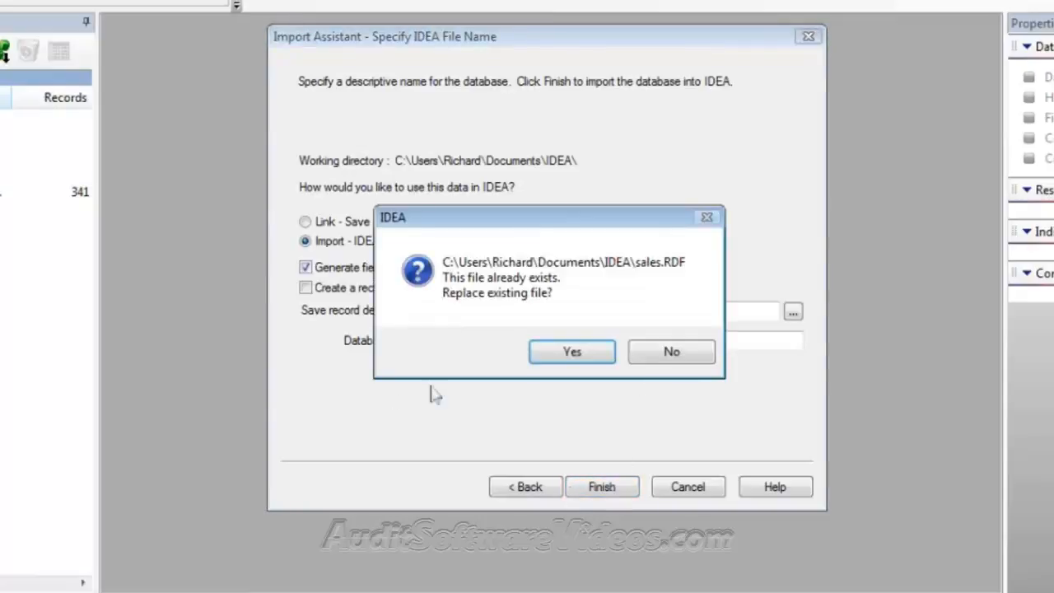
pyautogui.click(576, 351)
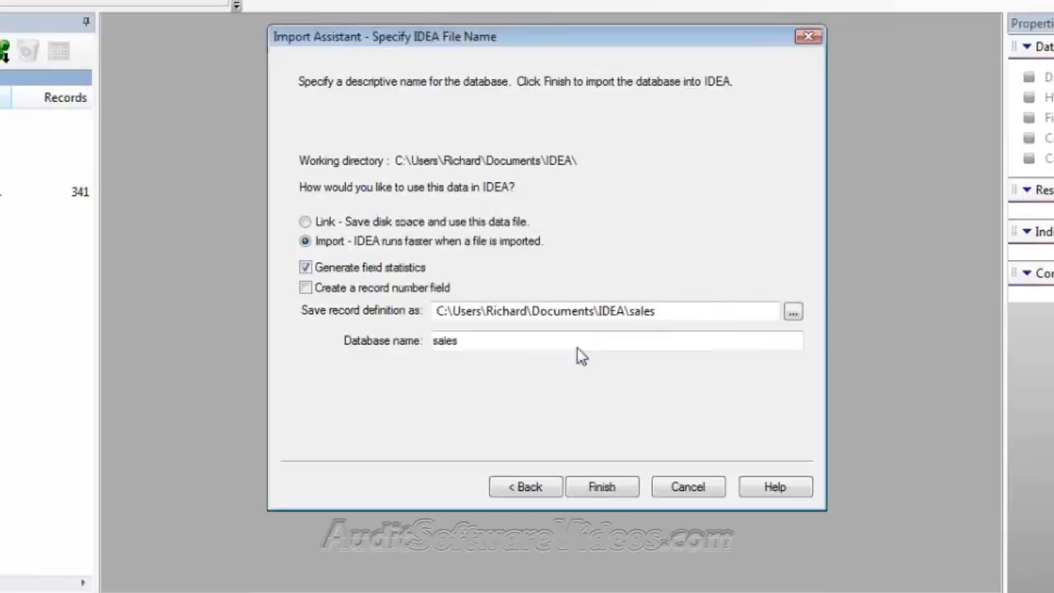